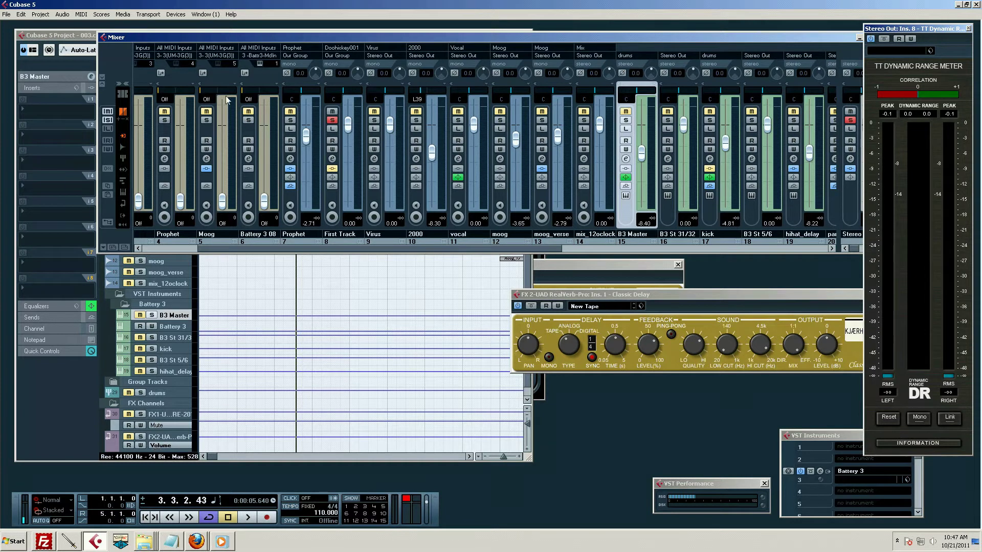
- Pull the B3 St 31/32 mixer fader down, then reset it to 0.00
{"action": "left_click", "coordinate": [80, 41]}
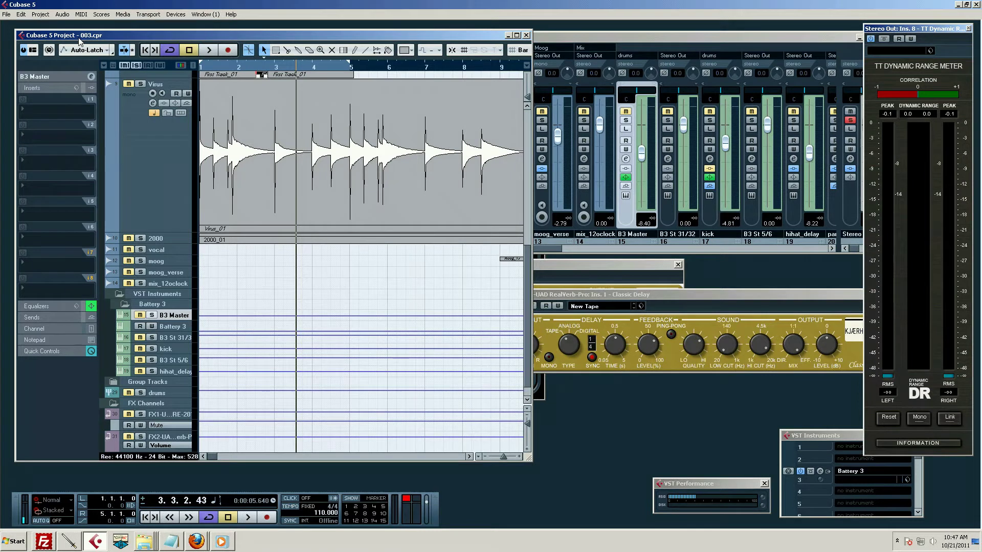
{"action": "mouse_move", "coordinate": [115, 39]}
{"action": "left_mouse_down"}
{"action": "mouse_move", "coordinate": [178, 41]}
{"action": "mouse_move", "coordinate": [128, 33]}
{"action": "left_mouse_up"}
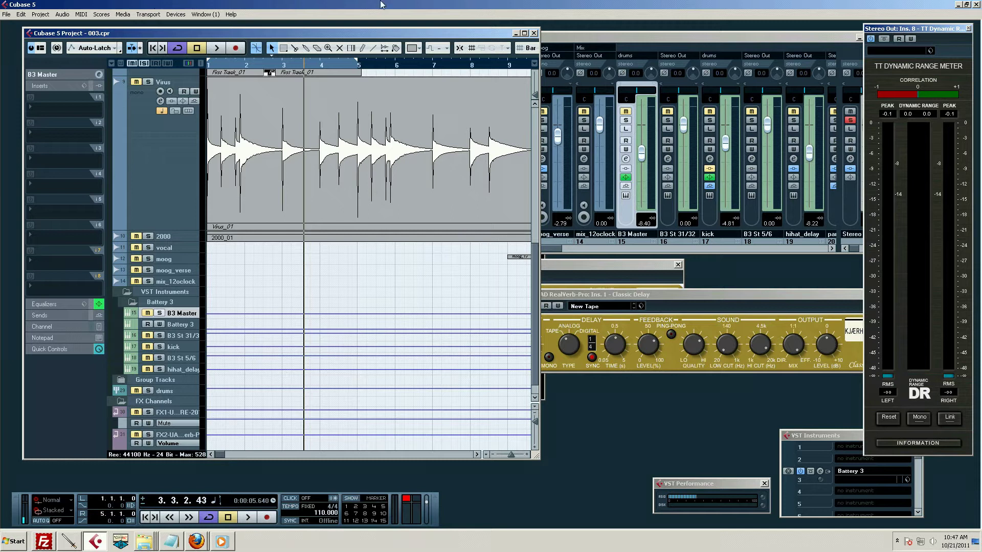
{"action": "left_click_drag", "start_coordinate": [683, 125], "coordinate": [685, 148]}
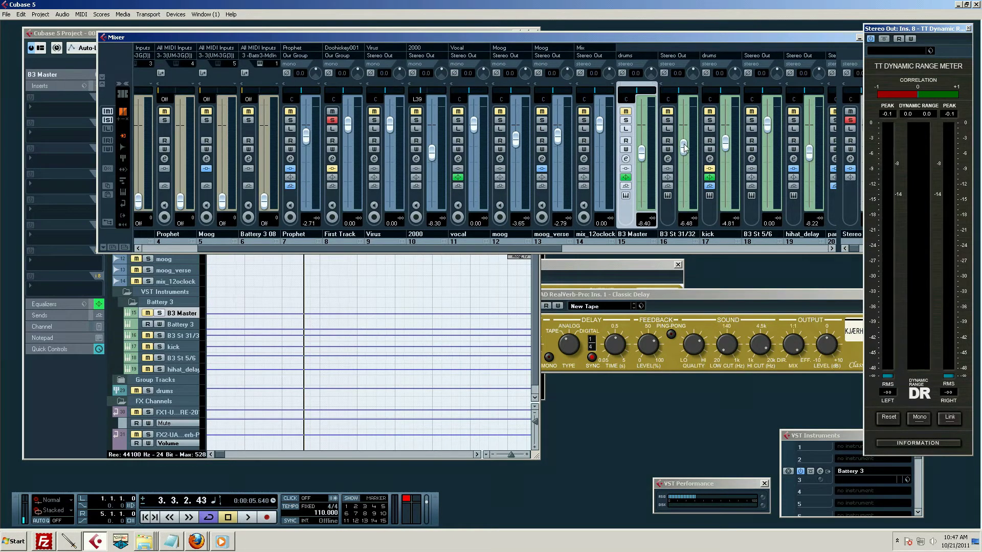
{"action": "left_click", "coordinate": [685, 148], "text": "ctrl"}
- Return the cursor to the song start and zoom out to show bars 1–113
{"action": "left_click", "coordinate": [87, 394]}
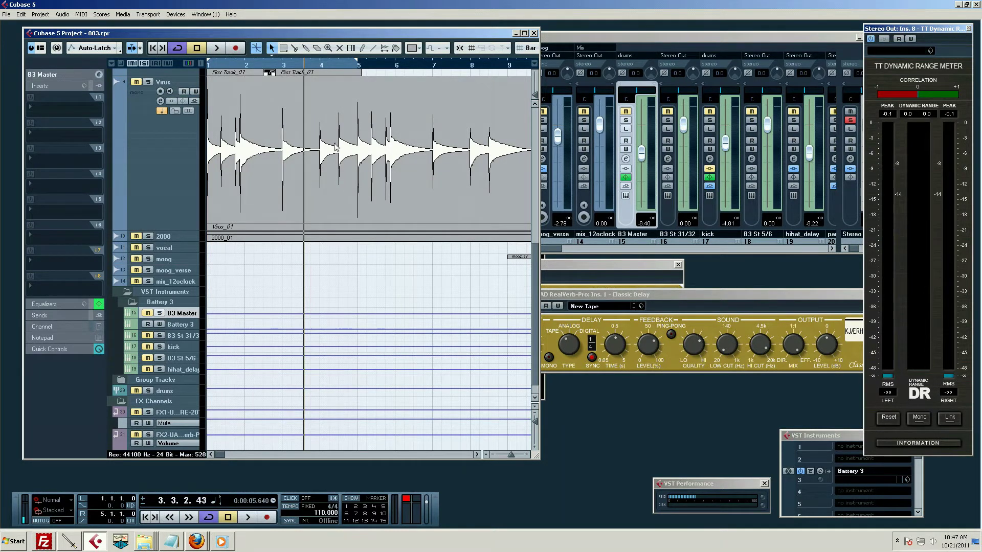
{"action": "left_click_drag", "start_coordinate": [323, 37], "coordinate": [330, 42]}
{"action": "key", "text": "comma"}
{"action": "key", "text": "g"}
{"action": "key", "text": "g"}
{"action": "key", "text": "g"}
{"action": "key", "text": "g"}
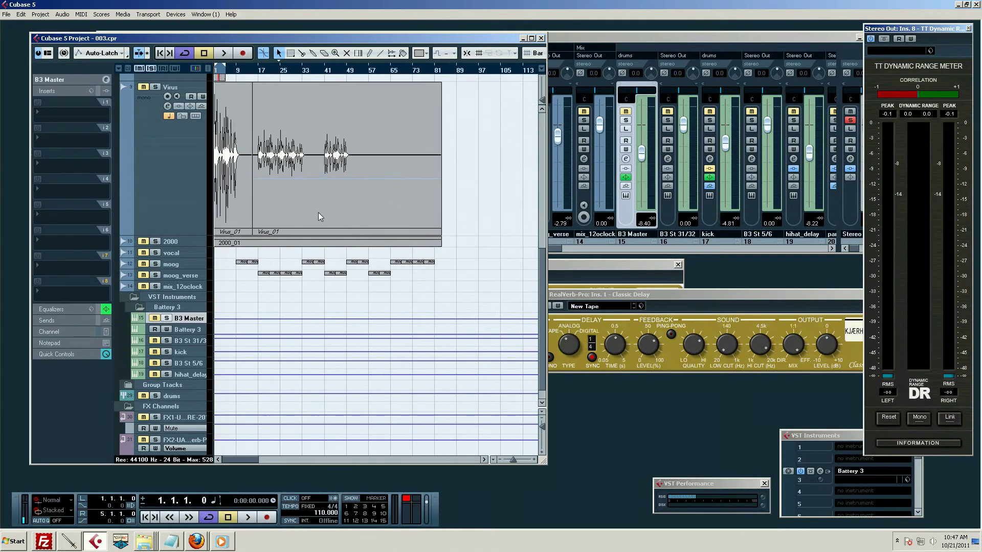
- Reset track heights, expand the 2000 MIDI track, and zoom in on bars 7–31
{"action": "scroll", "coordinate": [318, 213], "scroll_direction": "up", "scroll_amount": 5}
{"action": "key", "text": "shift+g"}
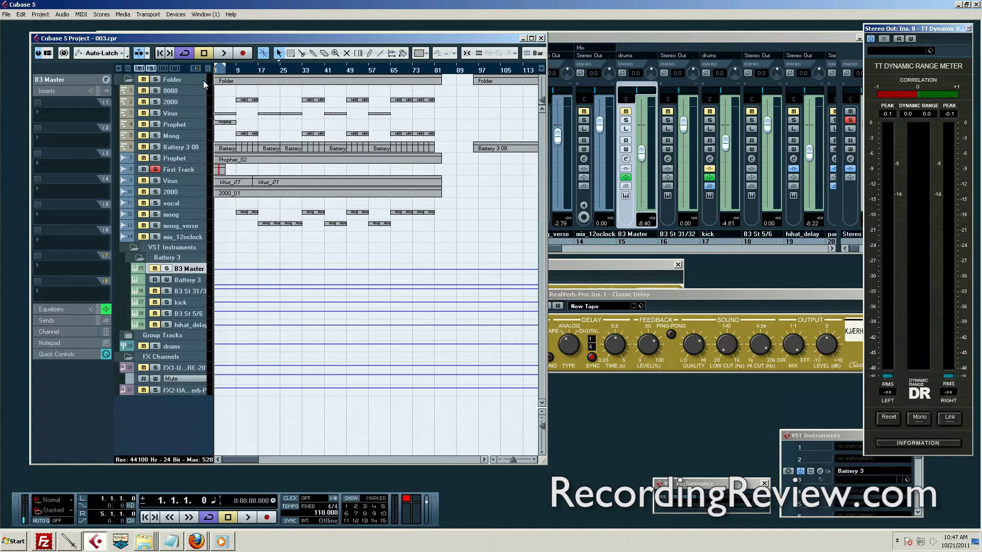
{"action": "left_click", "coordinate": [187, 105]}
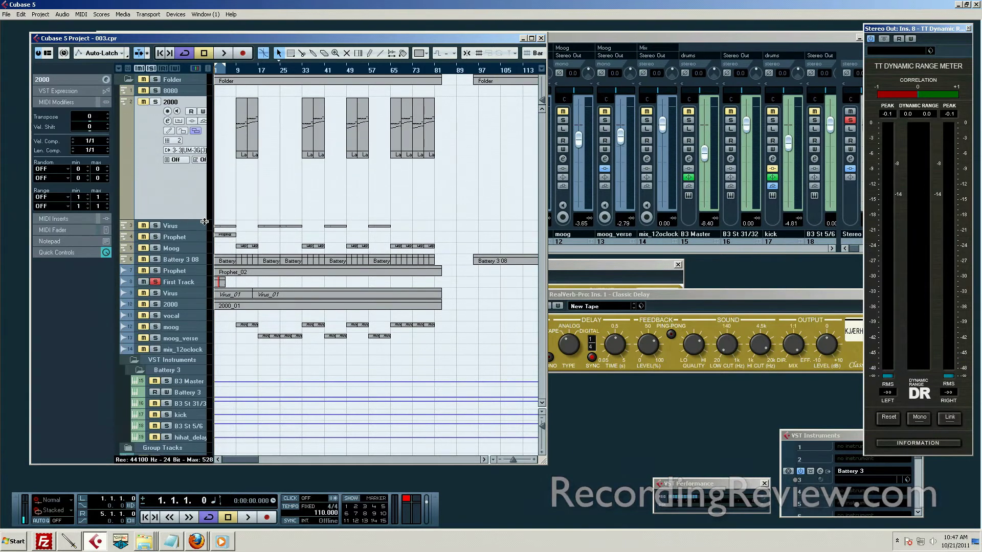
{"action": "left_click_drag", "start_coordinate": [243, 78], "coordinate": [262, 88]}
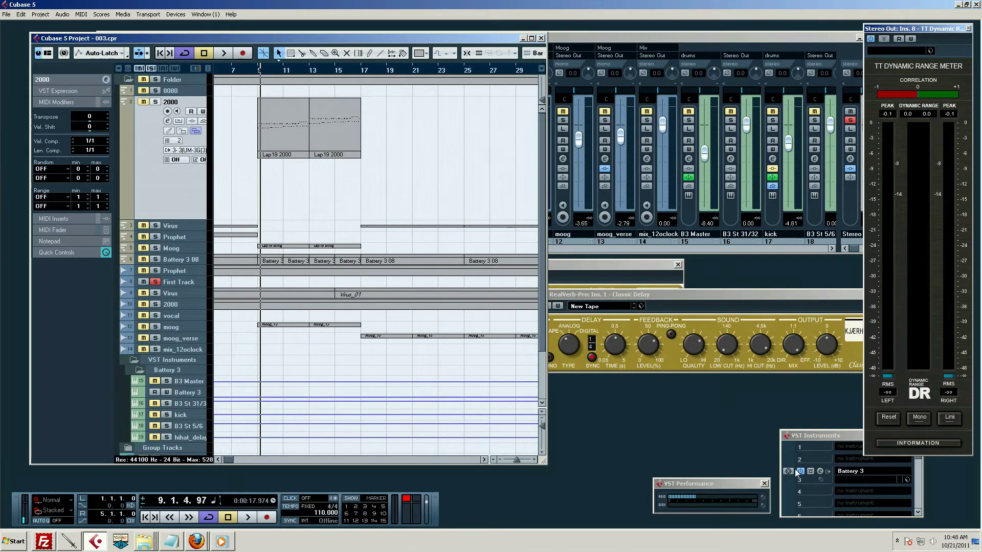
{"action": "left_click_drag", "start_coordinate": [826, 441], "coordinate": [765, 385]}
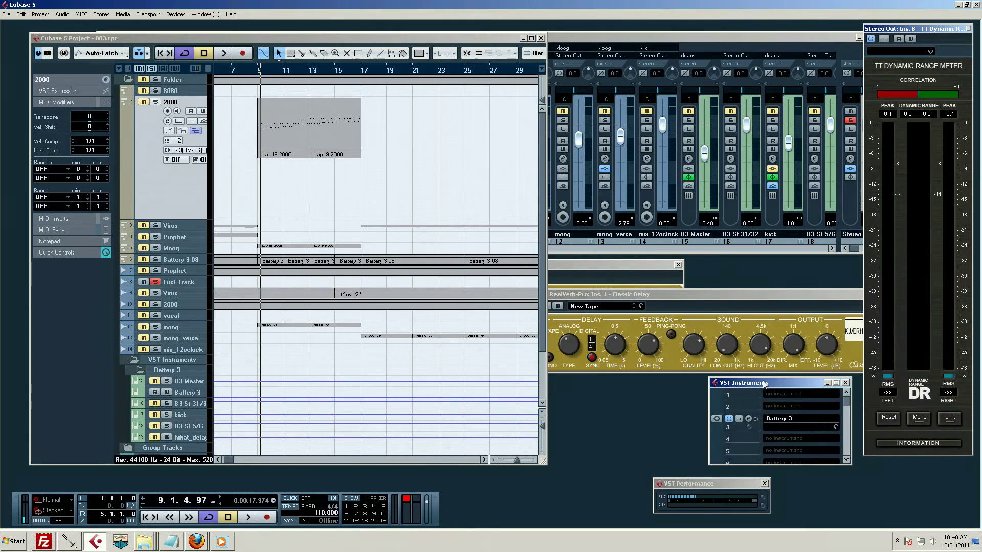
- Solo the Battery 3 08 track and open its Battery 3 instrument
{"action": "left_click", "coordinate": [192, 260]}
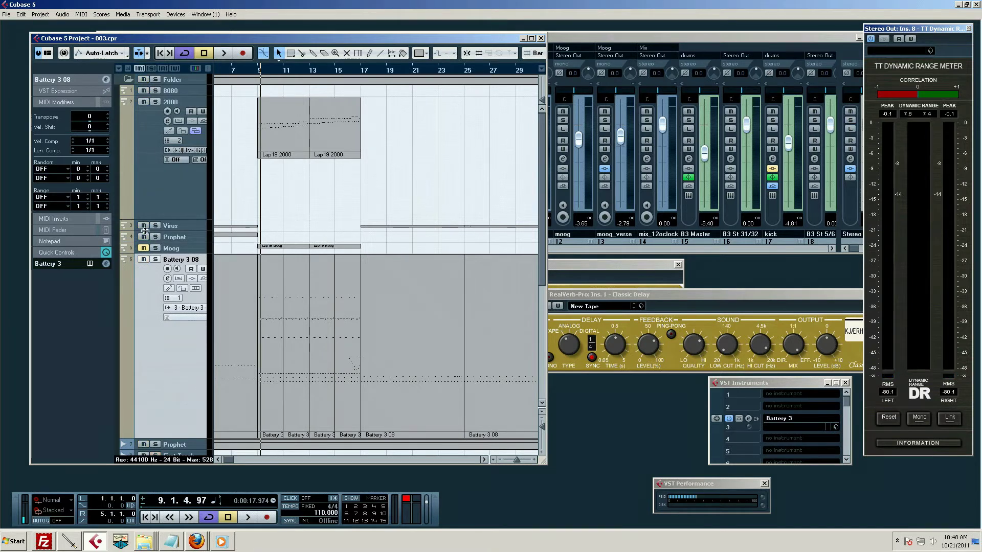
{"action": "left_click", "coordinate": [155, 259]}
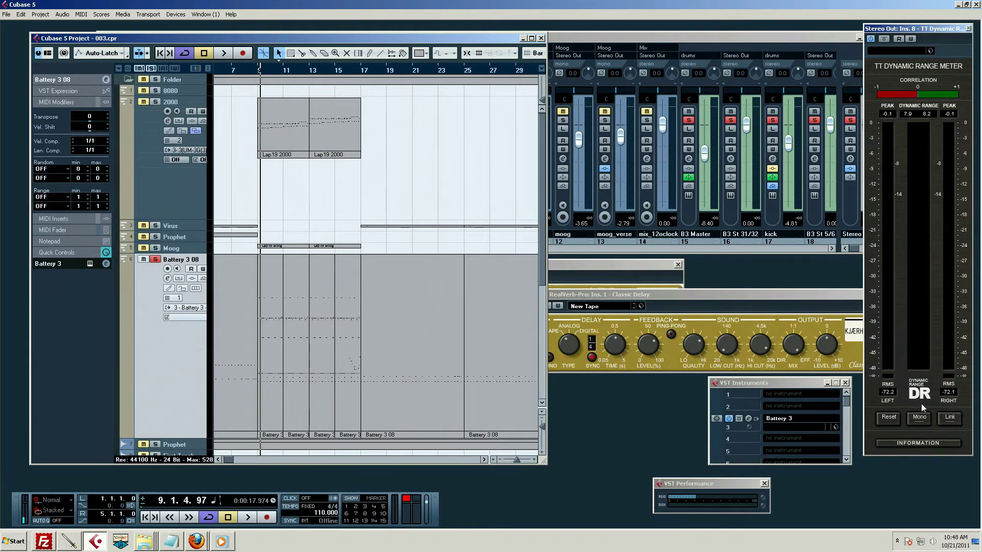
{"action": "left_click", "coordinate": [748, 418]}
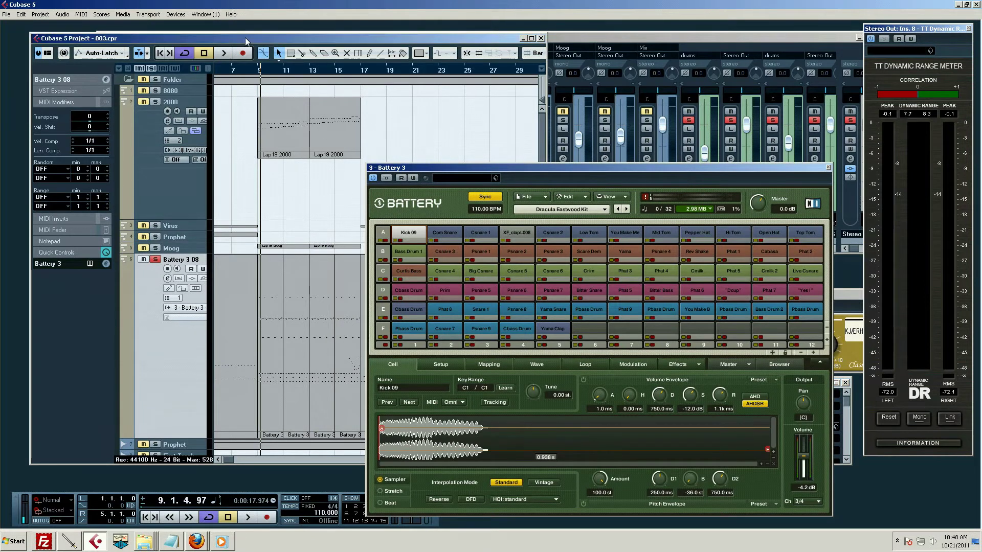
- Play and stop the soloed drums, then close the Battery 3 window
{"action": "key", "text": "space"}
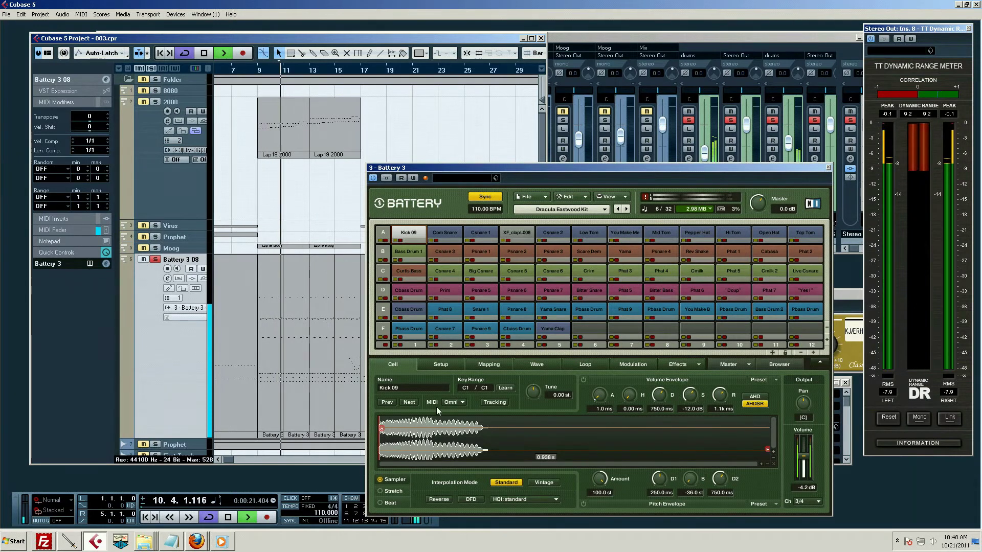
{"action": "key", "text": "space"}
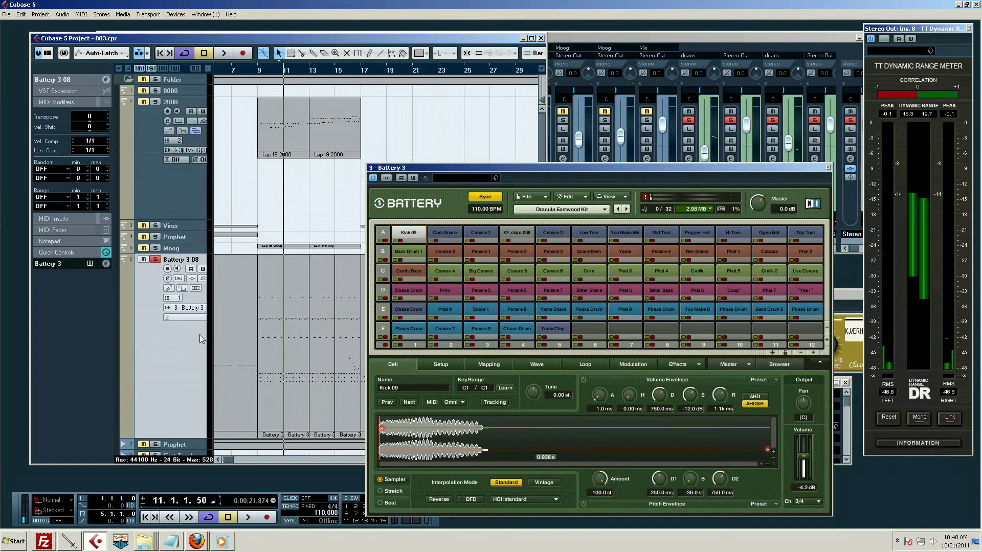
{"action": "left_click", "coordinate": [829, 168]}
{"action": "scroll", "coordinate": [212, 320], "scroll_direction": "down", "scroll_amount": 6}
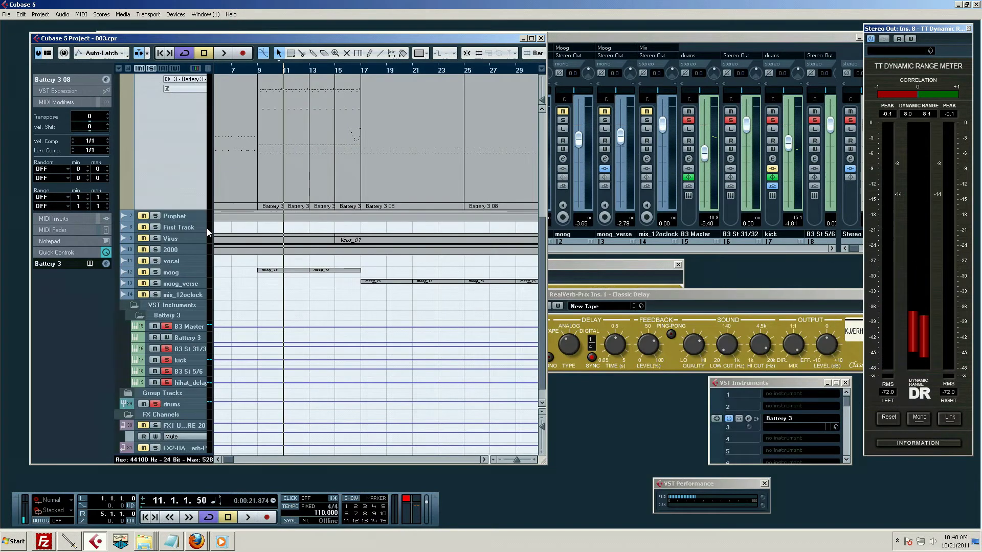
- Make the Prophet and 2000 audio tracks taller to show their waveforms
{"action": "left_click_drag", "start_coordinate": [210, 221], "coordinate": [212, 317]}
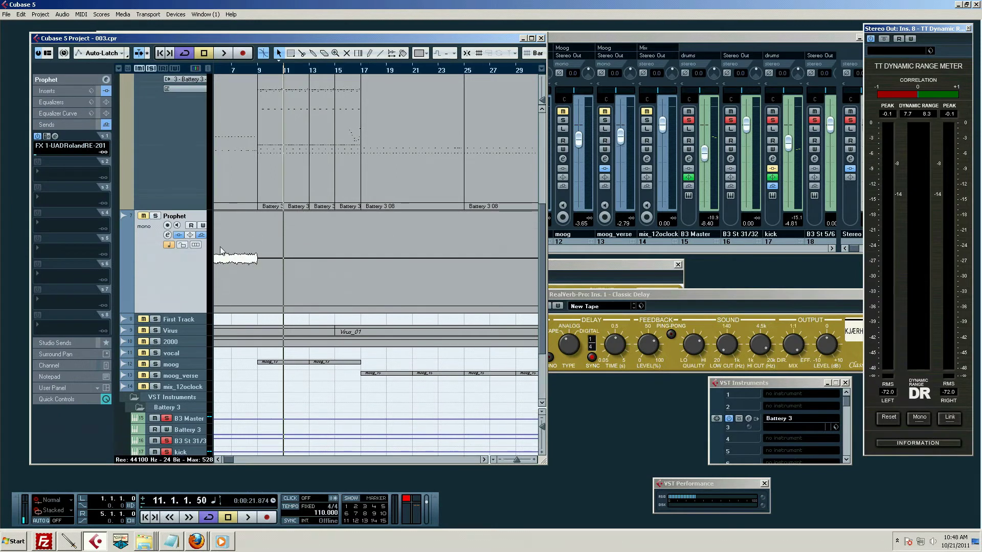
{"action": "left_click_drag", "start_coordinate": [187, 347], "coordinate": [233, 453]}
{"action": "scroll", "coordinate": [235, 377], "scroll_direction": "down", "scroll_amount": 3}
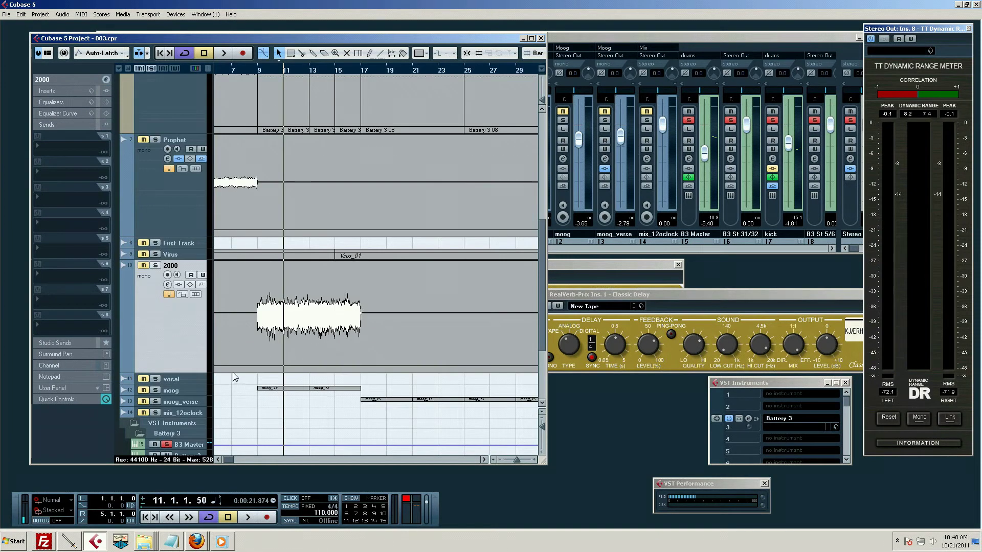
- Play the soloed 2000 audio track from bar 8, then stop
{"action": "left_click", "coordinate": [250, 77]}
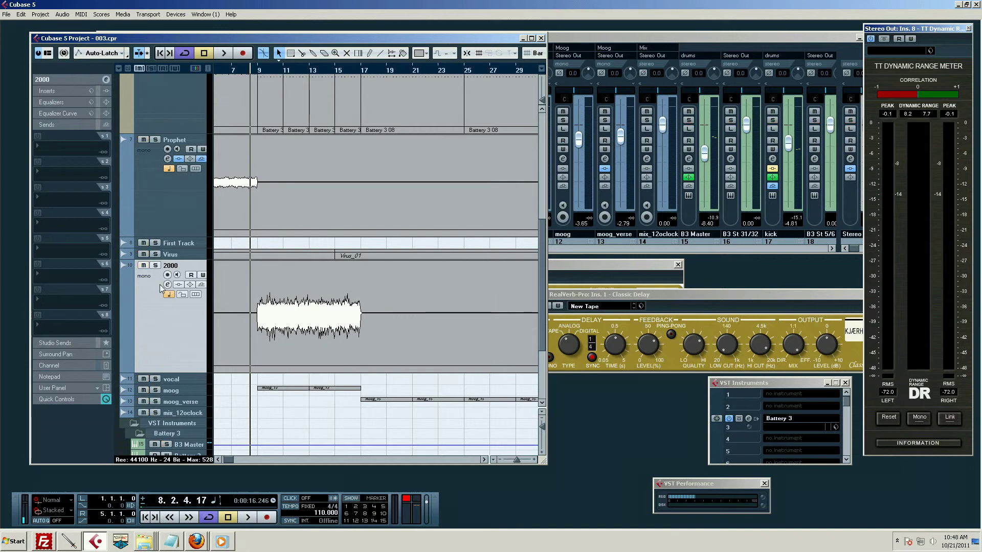
{"action": "left_click", "coordinate": [155, 265]}
{"action": "key", "text": "space"}
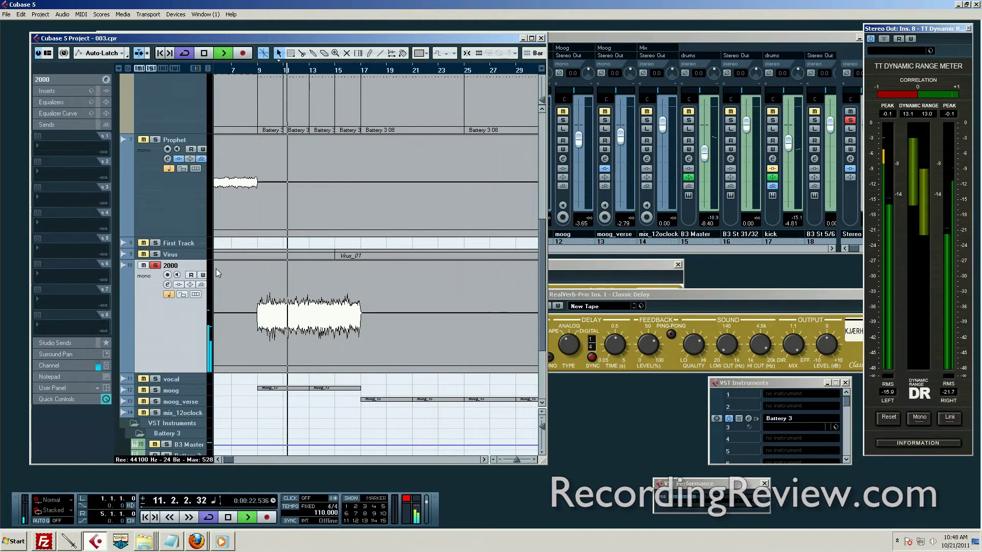
{"action": "key", "text": "space"}
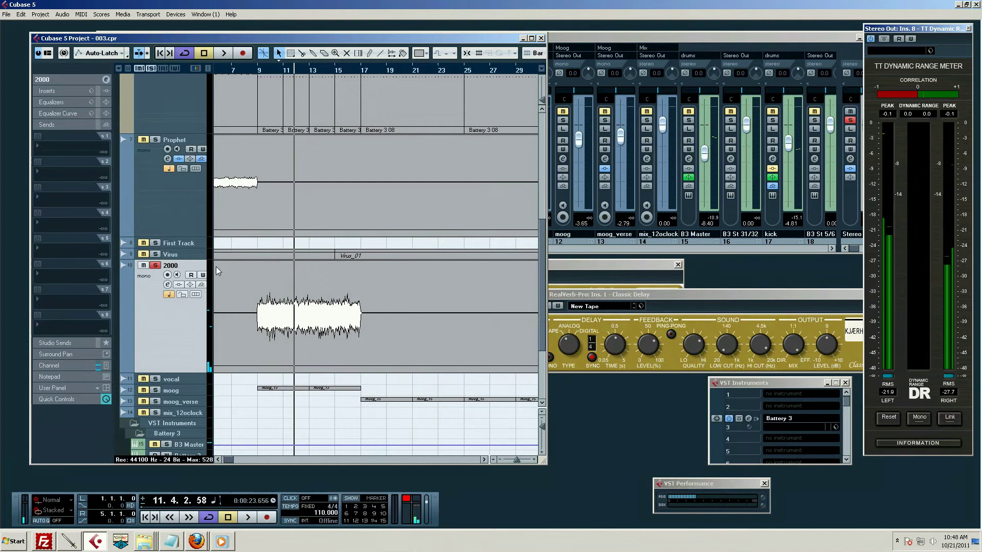
- Enlarge the moog track, solo it instead of 2000, and play it briefly
{"action": "scroll", "coordinate": [340, 264], "scroll_direction": "up", "scroll_amount": 8}
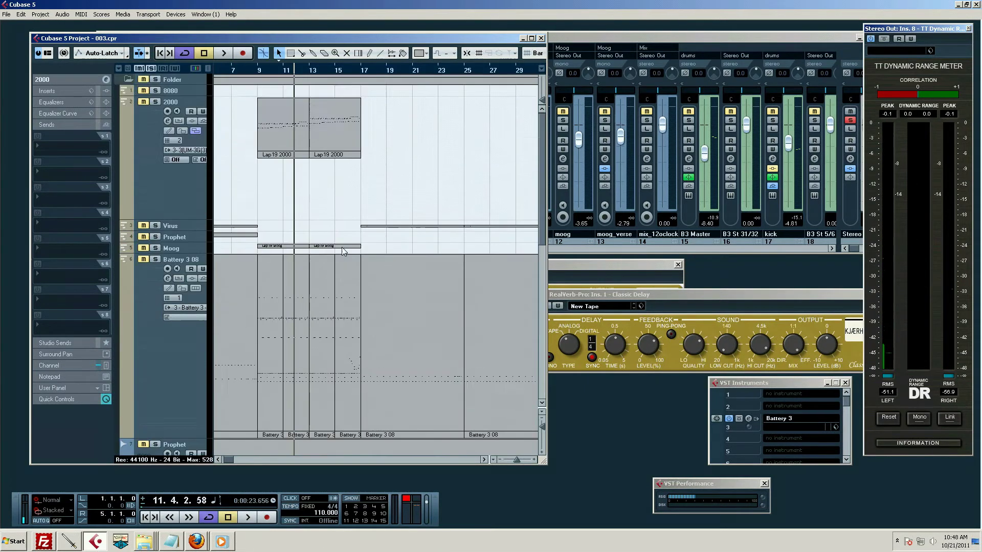
{"action": "scroll", "coordinate": [342, 251], "scroll_direction": "down", "scroll_amount": 10}
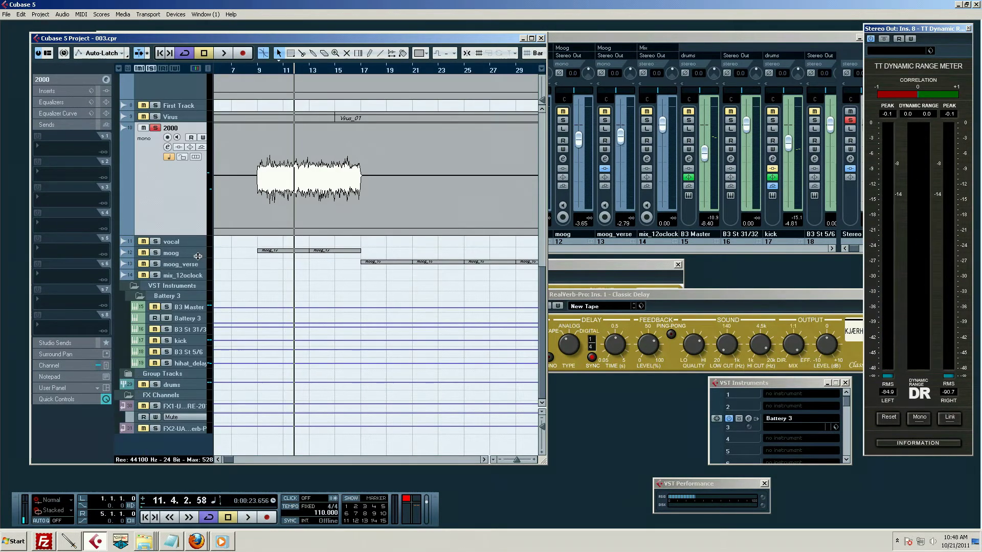
{"action": "left_click_drag", "start_coordinate": [198, 256], "coordinate": [191, 381]}
{"action": "left_click", "coordinate": [155, 253]}
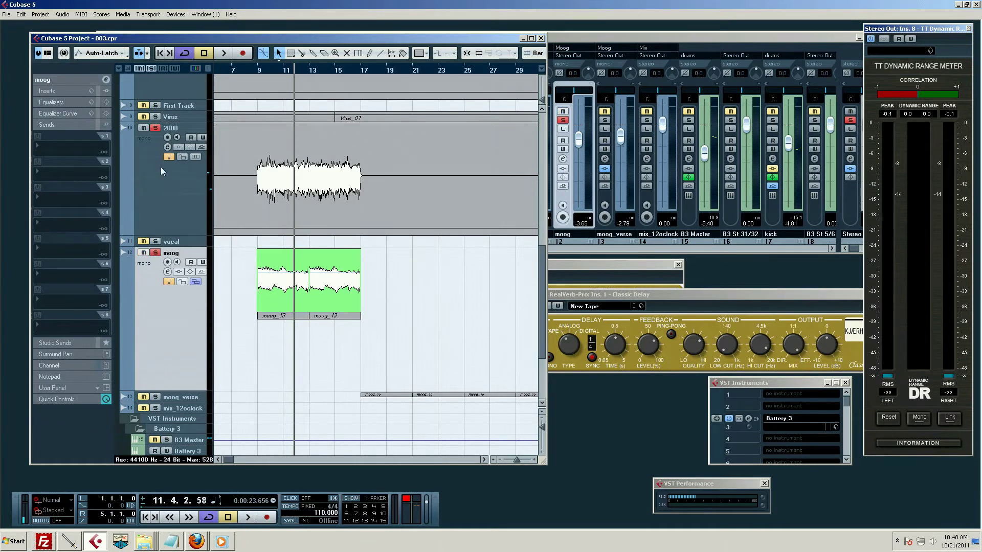
{"action": "left_click", "coordinate": [155, 128]}
{"action": "key", "text": "space"}
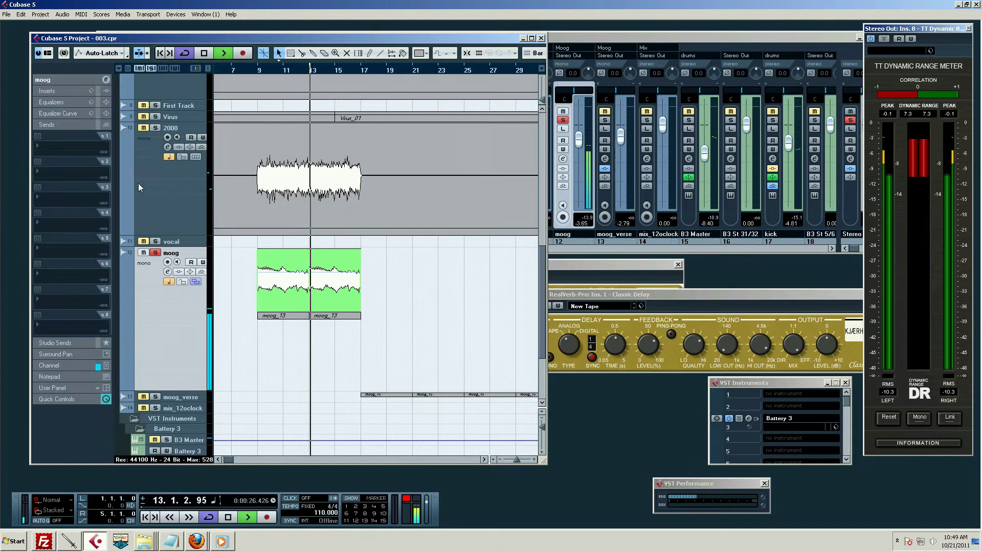
{"action": "key", "text": "space"}
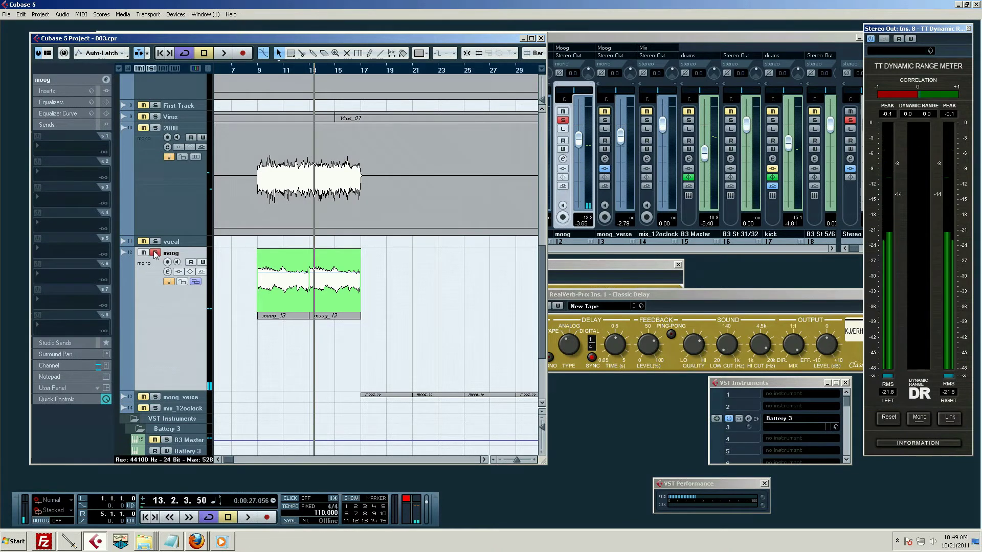
- Unsolo moog, inspect the moog_verse and mix_12oclock tracks, and return to the top
{"action": "left_click", "coordinate": [156, 253]}
{"action": "scroll", "coordinate": [342, 302], "scroll_direction": "down", "scroll_amount": 3}
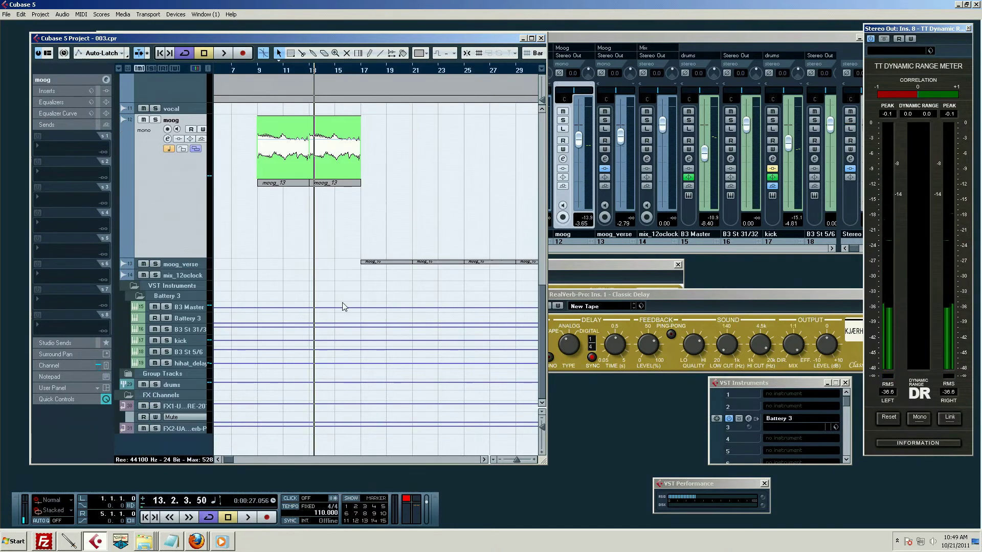
{"action": "left_click", "coordinate": [182, 265]}
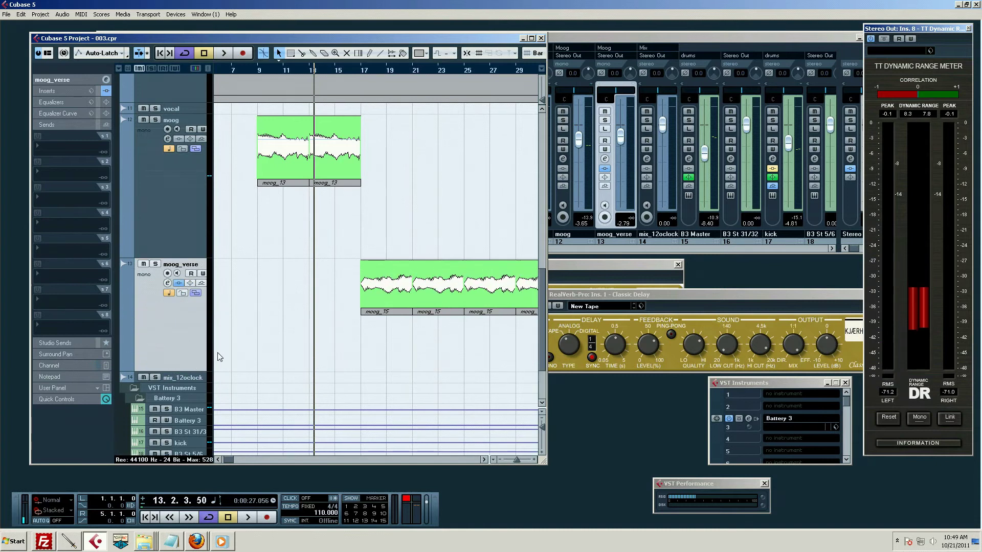
{"action": "scroll", "coordinate": [362, 329], "scroll_direction": "down", "scroll_amount": 2}
{"action": "scroll", "coordinate": [364, 317], "scroll_direction": "up", "scroll_amount": 2}
{"action": "scroll", "coordinate": [365, 317], "scroll_direction": "down", "scroll_amount": 2}
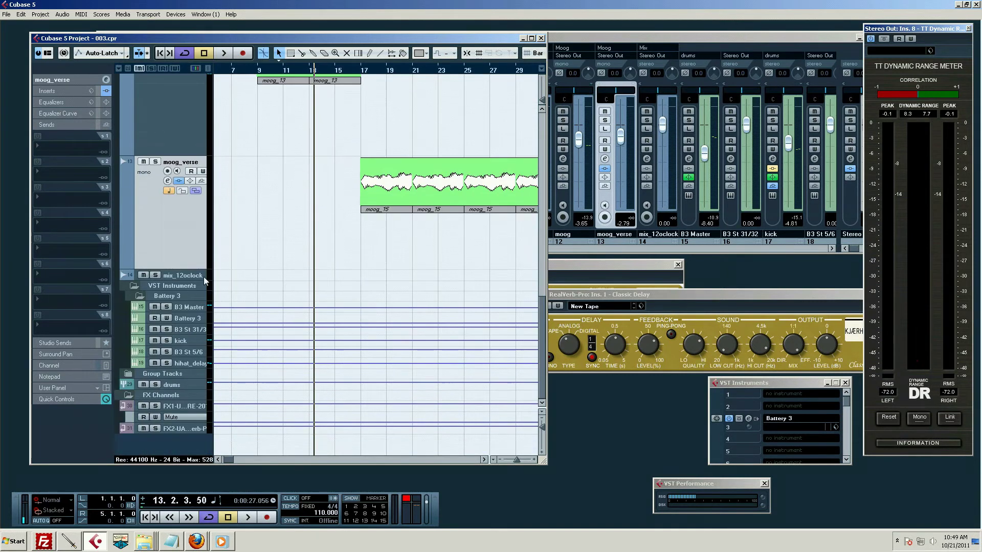
{"action": "left_click", "coordinate": [199, 279]}
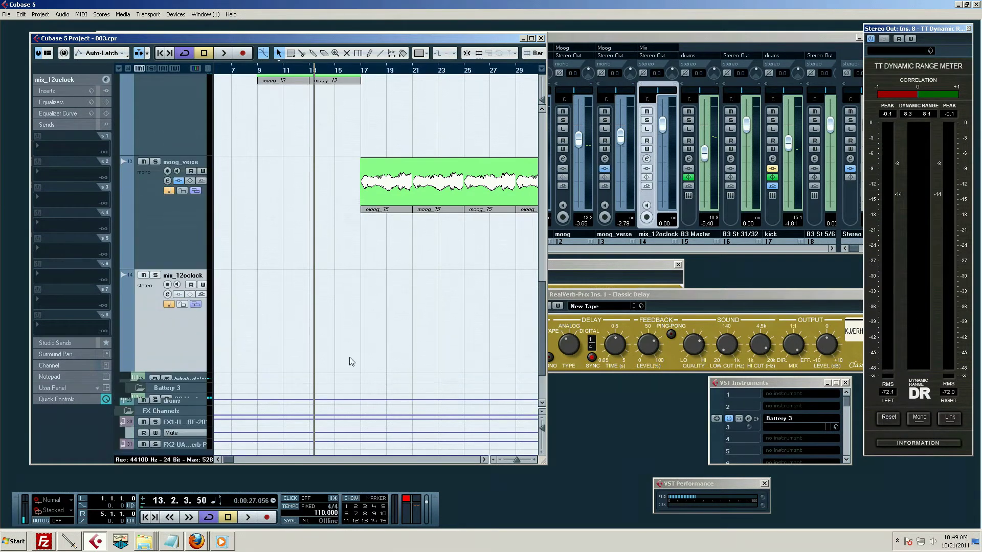
{"action": "scroll", "coordinate": [353, 356], "scroll_direction": "down", "scroll_amount": 2}
{"action": "scroll", "coordinate": [363, 332], "scroll_direction": "up", "scroll_amount": 4}
{"action": "scroll", "coordinate": [378, 307], "scroll_direction": "down", "scroll_amount": 4}
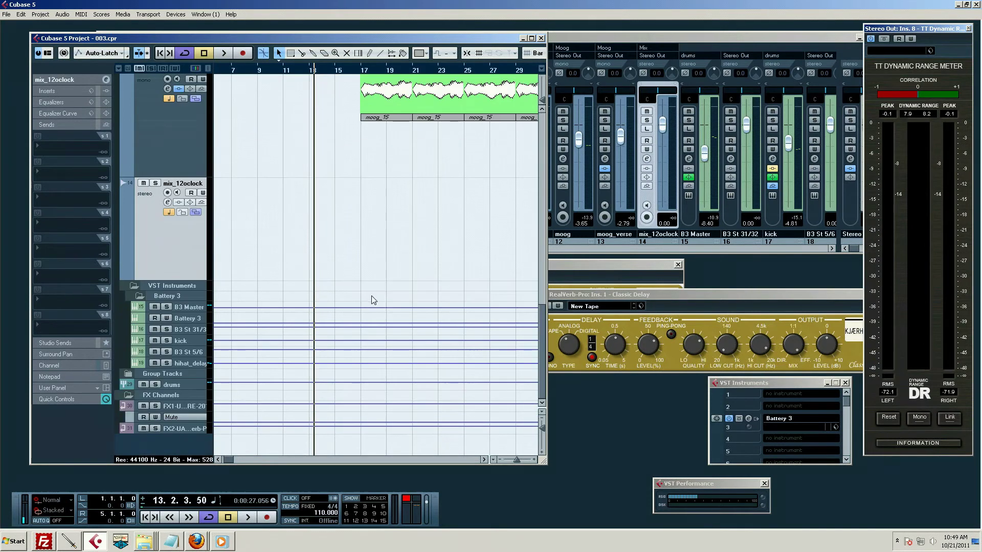
{"action": "scroll", "coordinate": [192, 231], "scroll_direction": "up", "scroll_amount": 2}
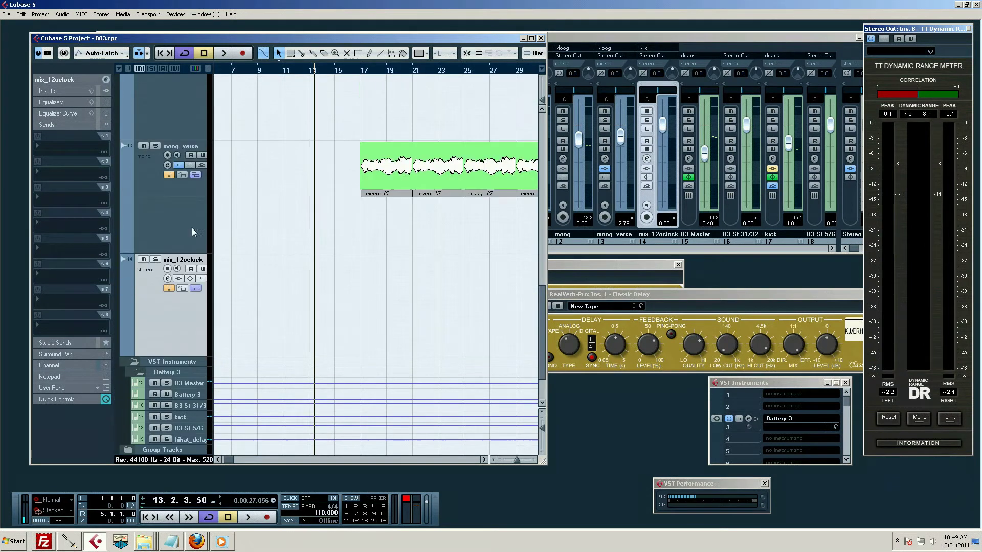
{"action": "scroll", "coordinate": [135, 209], "scroll_direction": "up", "scroll_amount": 15}
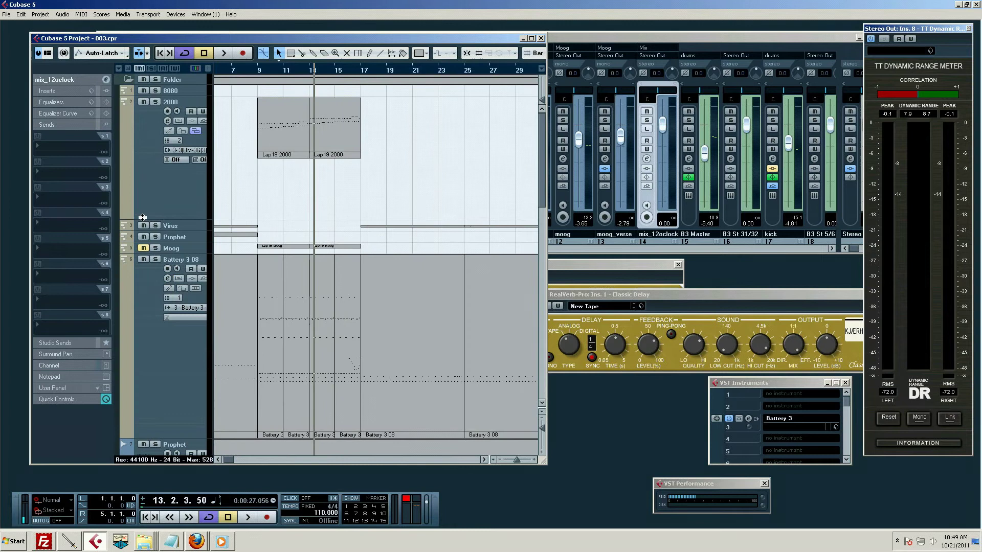
- Check the 2000 MIDI track's output routing, leaving it unchanged
{"action": "left_click", "coordinate": [145, 182]}
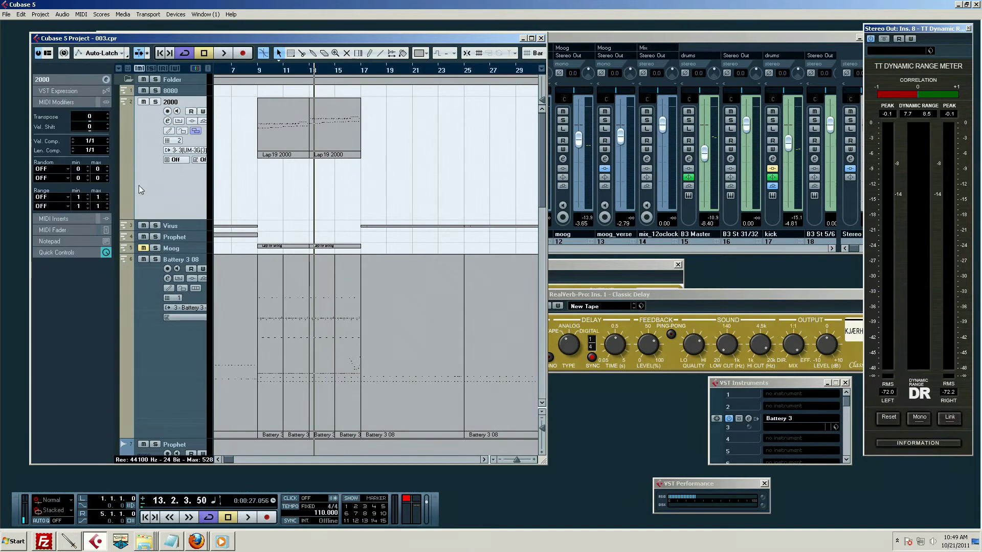
{"action": "scroll", "coordinate": [138, 415], "scroll_direction": "down", "scroll_amount": 3}
{"action": "scroll", "coordinate": [139, 416], "scroll_direction": "up", "scroll_amount": 3}
{"action": "left_click", "coordinate": [188, 151]}
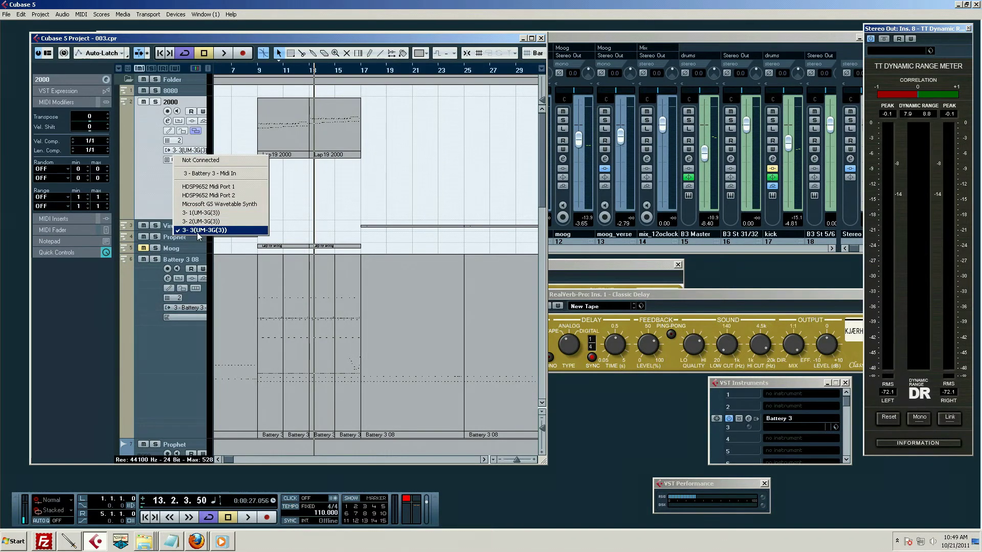
{"action": "left_click", "coordinate": [151, 212]}
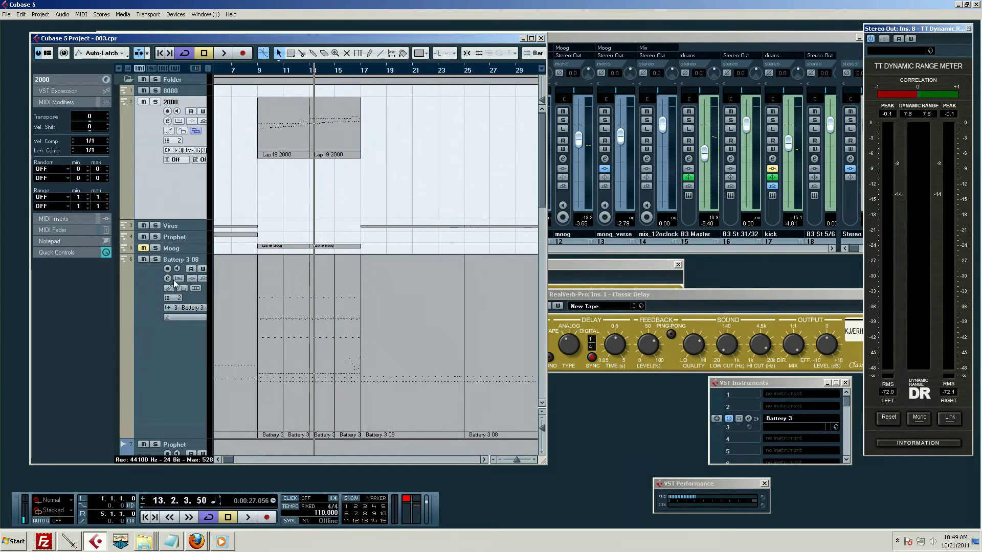
- Check Battery 3 08's output routing, then open the Battery 3 instrument editor
{"action": "left_click", "coordinate": [176, 361]}
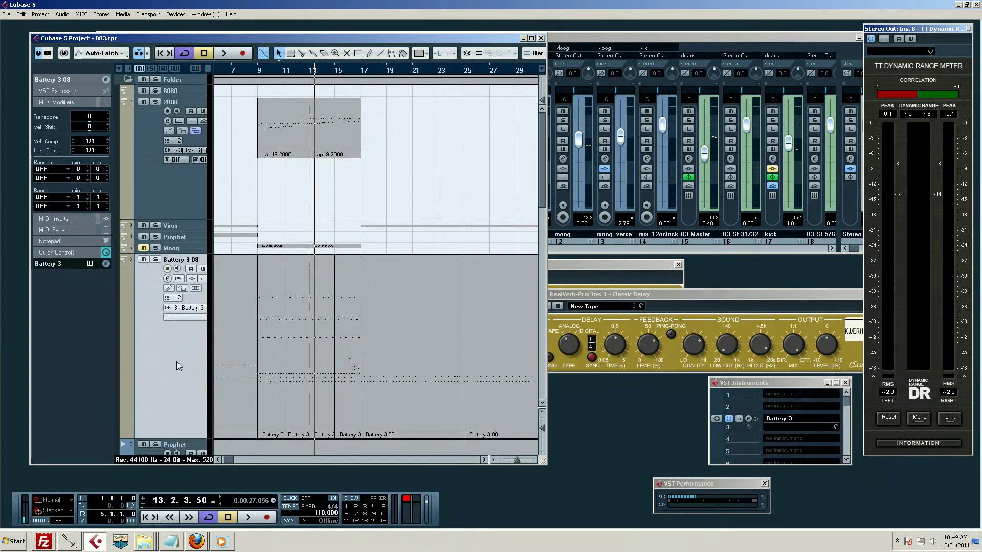
{"action": "left_click", "coordinate": [187, 308]}
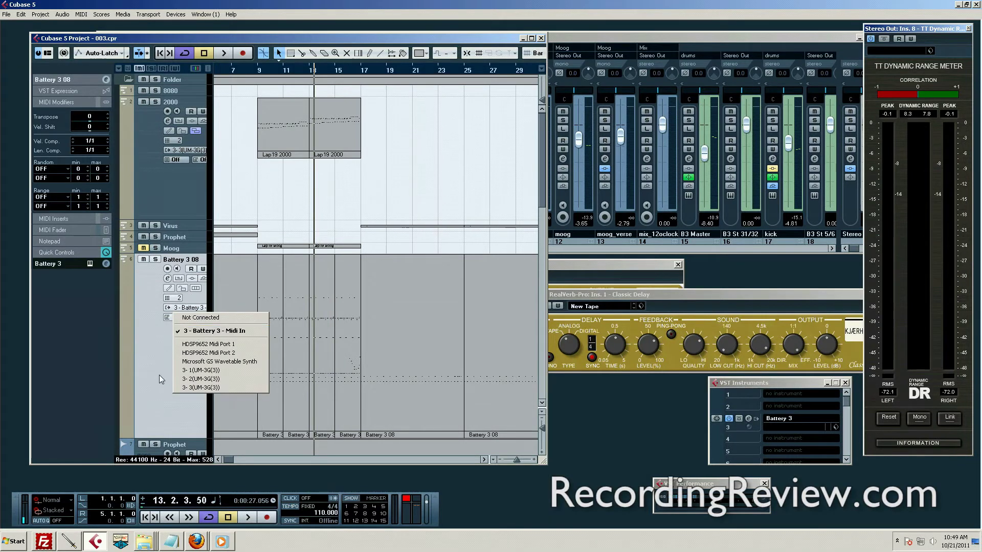
{"action": "left_click", "coordinate": [196, 332]}
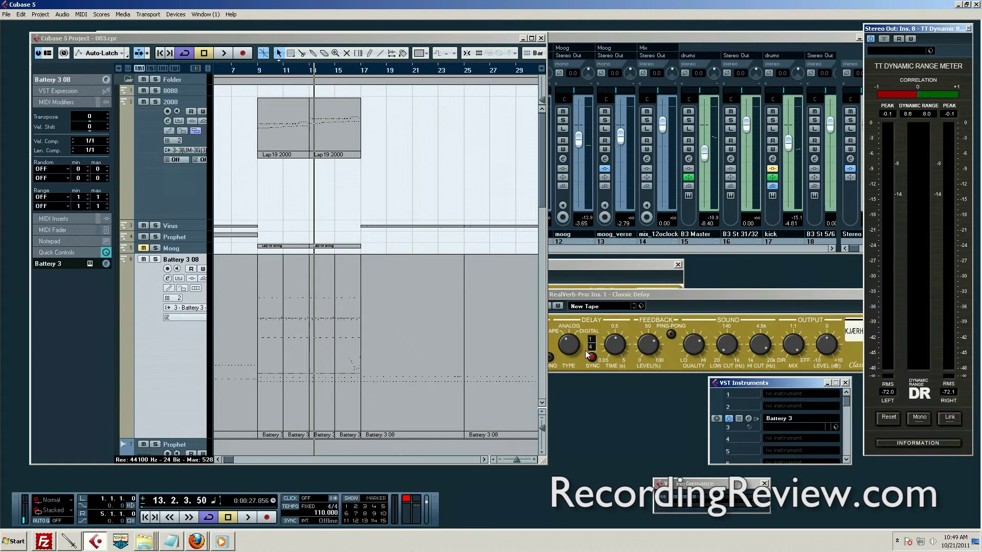
{"action": "left_click", "coordinate": [749, 418]}
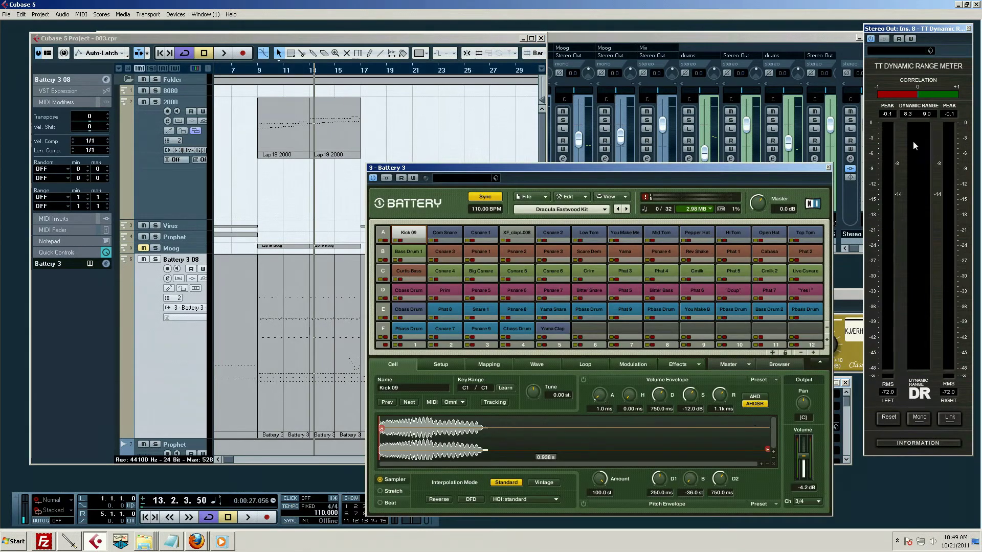
- Close Battery 3, set the locators to bars 9 and 17, and turn Cycle off
{"action": "left_click", "coordinate": [829, 168]}
{"action": "scroll", "coordinate": [160, 355], "scroll_direction": "down", "scroll_amount": 5}
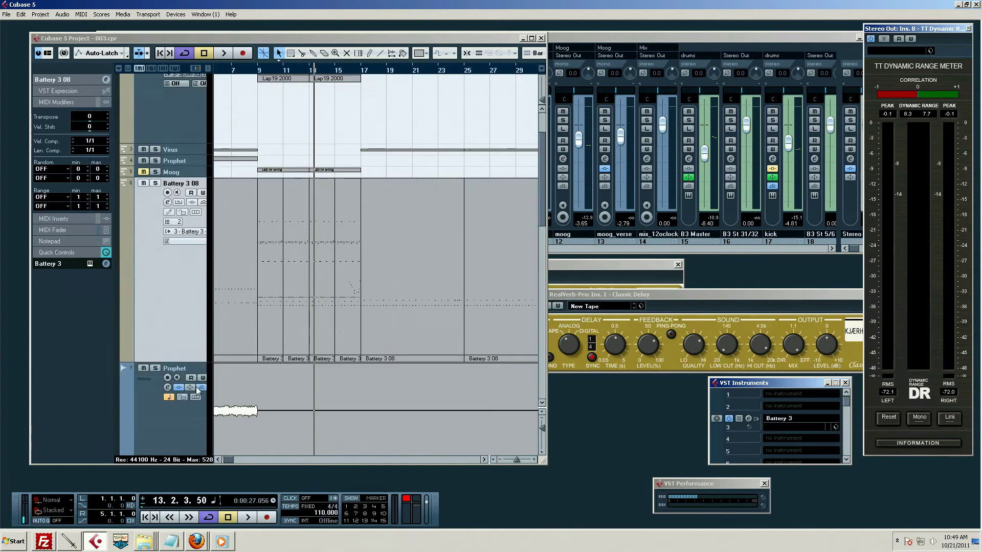
{"action": "scroll", "coordinate": [159, 355], "scroll_direction": "up", "scroll_amount": 5}
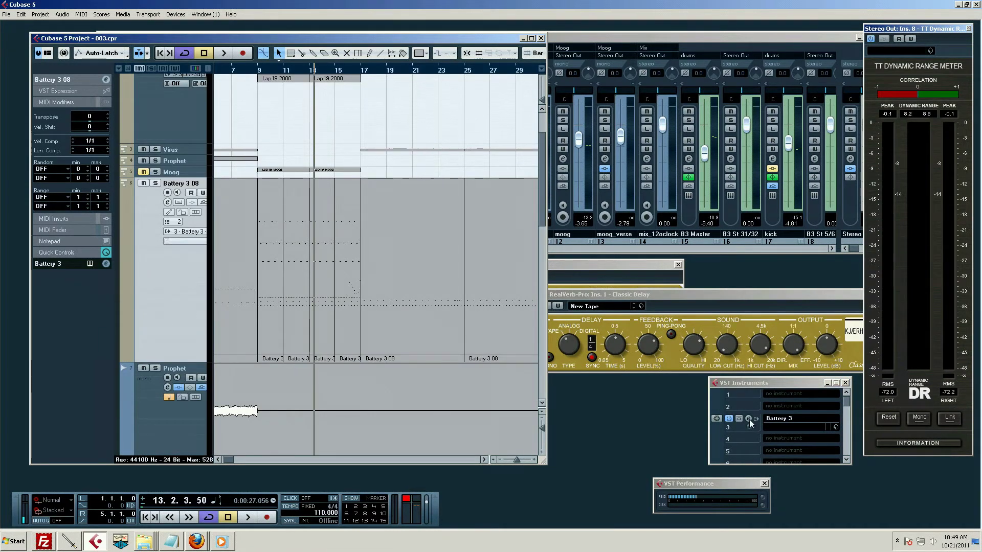
{"action": "left_click", "coordinate": [259, 71], "text": "ctrl"}
{"action": "left_click", "coordinate": [362, 72], "text": "alt"}
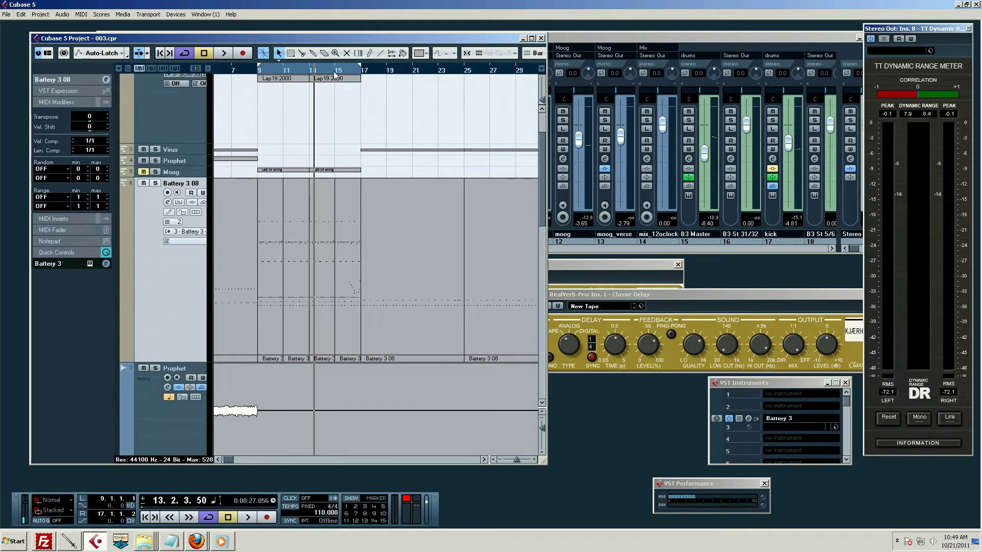
{"action": "key", "text": "KP_Divide"}
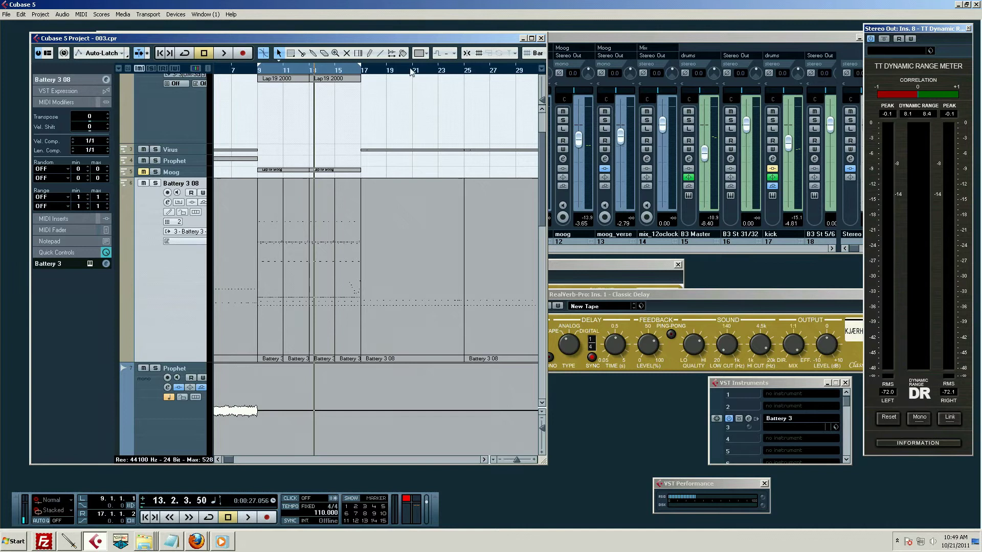
- Play with Battery 3 08 soloed and bring the mixer to the front
{"action": "key", "text": "space"}
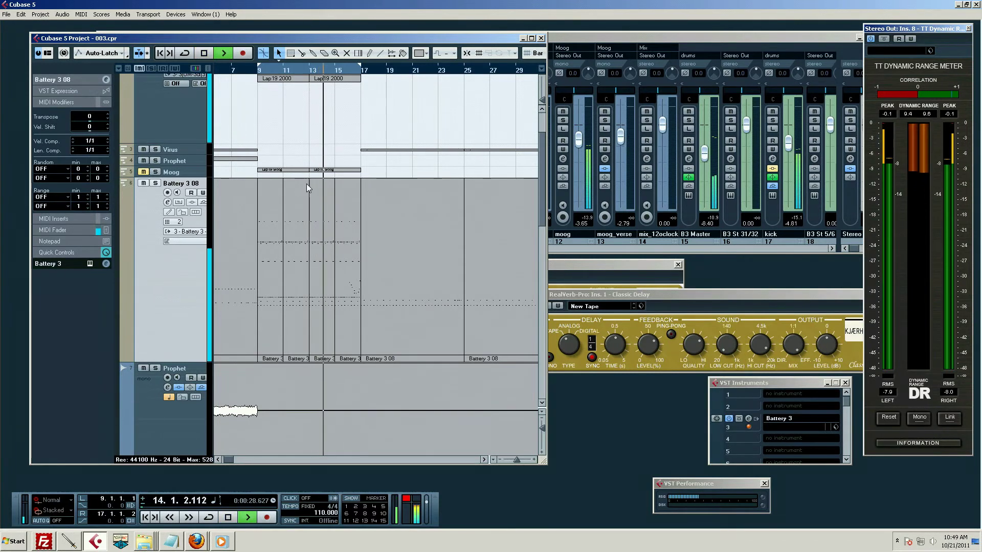
{"action": "left_click", "coordinate": [688, 120]}
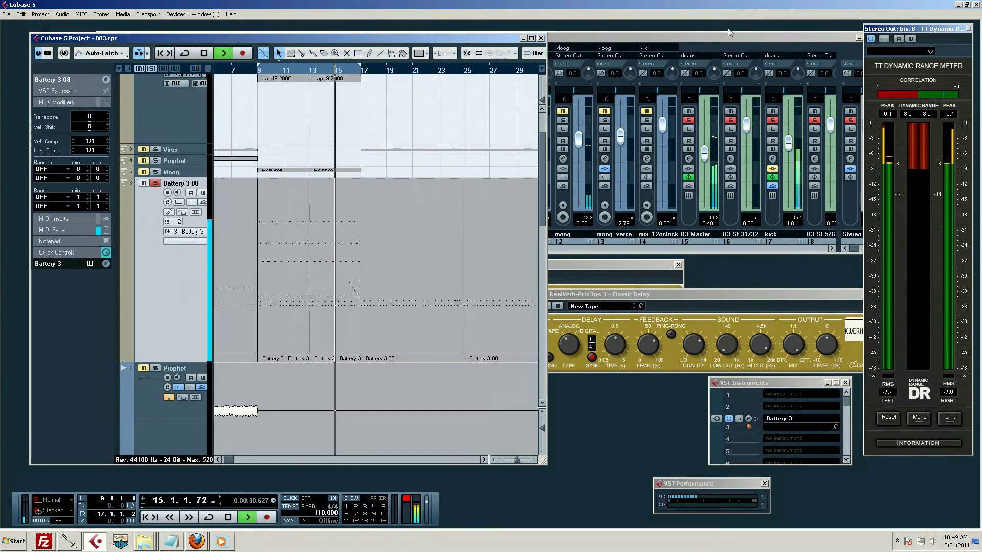
{"action": "left_click", "coordinate": [717, 38]}
{"action": "key", "text": "space"}
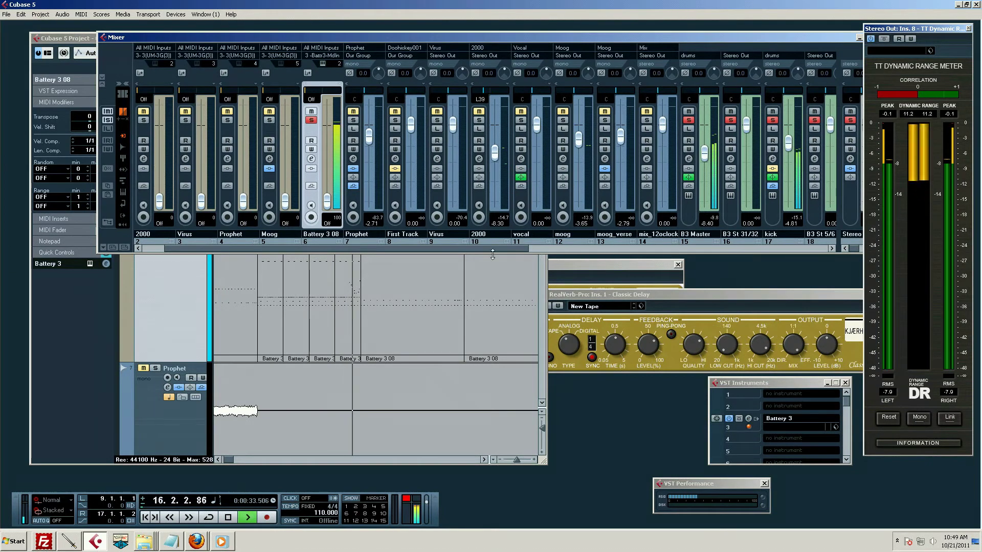
- Stop playback and briefly open and close the Battery 3 editor
{"action": "left_click_drag", "start_coordinate": [492, 249], "coordinate": [525, 251]}
{"action": "key", "text": "space"}
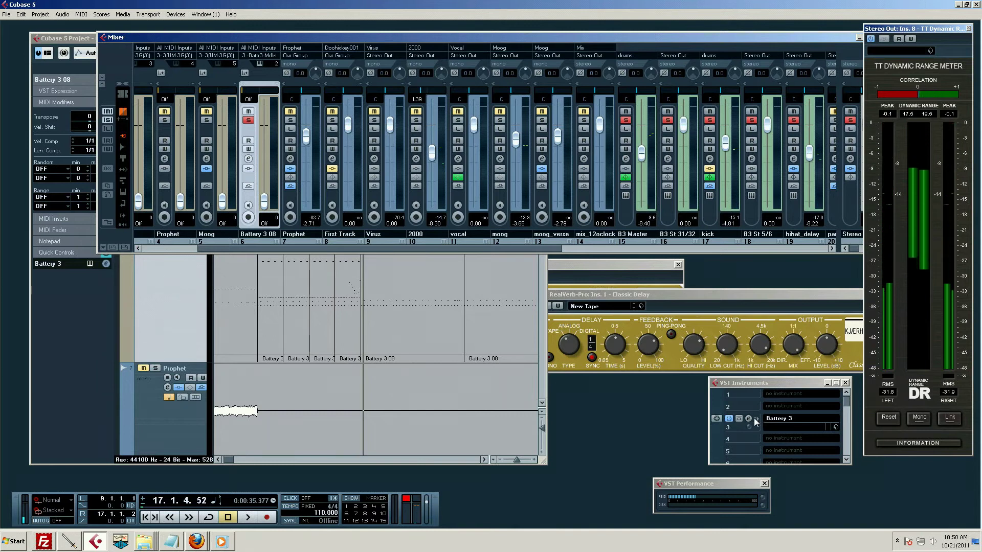
{"action": "left_click", "coordinate": [756, 419]}
{"action": "left_click", "coordinate": [828, 167]}
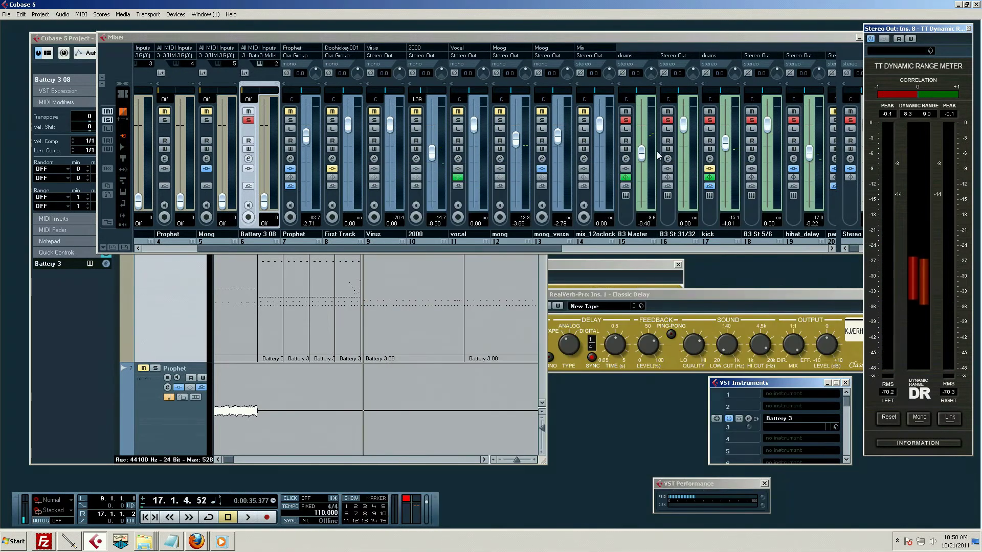
{"action": "left_click_drag", "start_coordinate": [527, 248], "coordinate": [584, 247]}
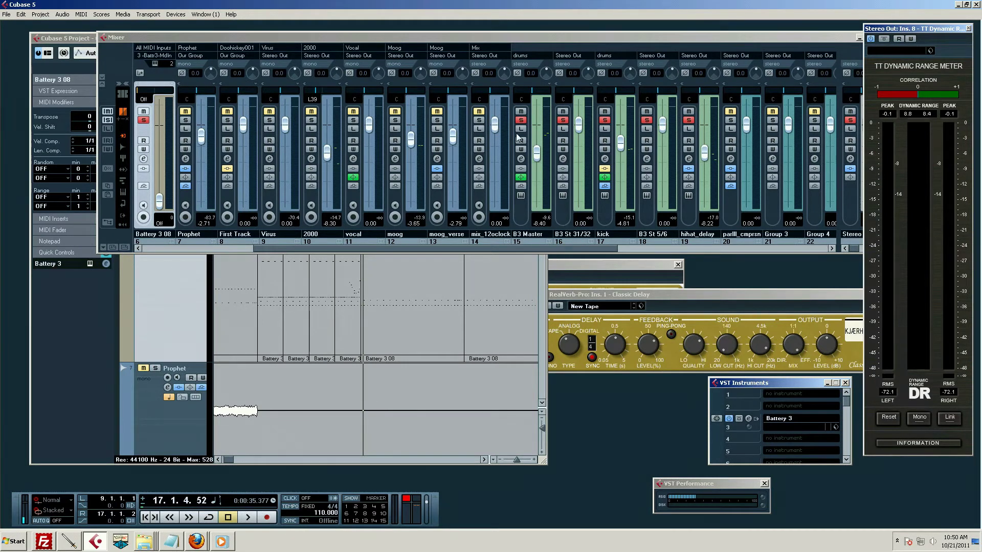
- Toggle the kick's solo off and on during playback, then inspect hihat_delay's PingPongDelay insert
{"action": "key", "text": "space"}
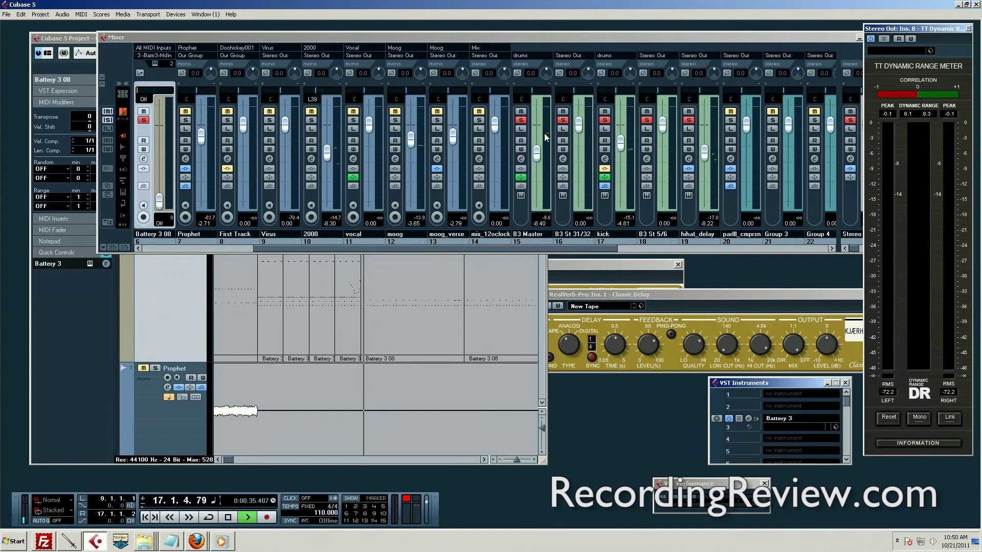
{"action": "left_click", "coordinate": [606, 121]}
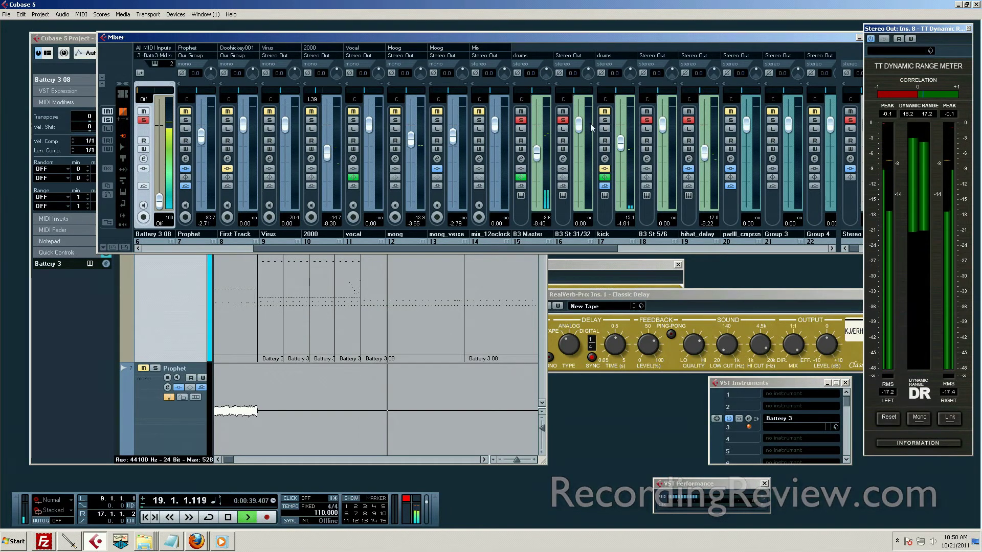
{"action": "left_click", "coordinate": [605, 120]}
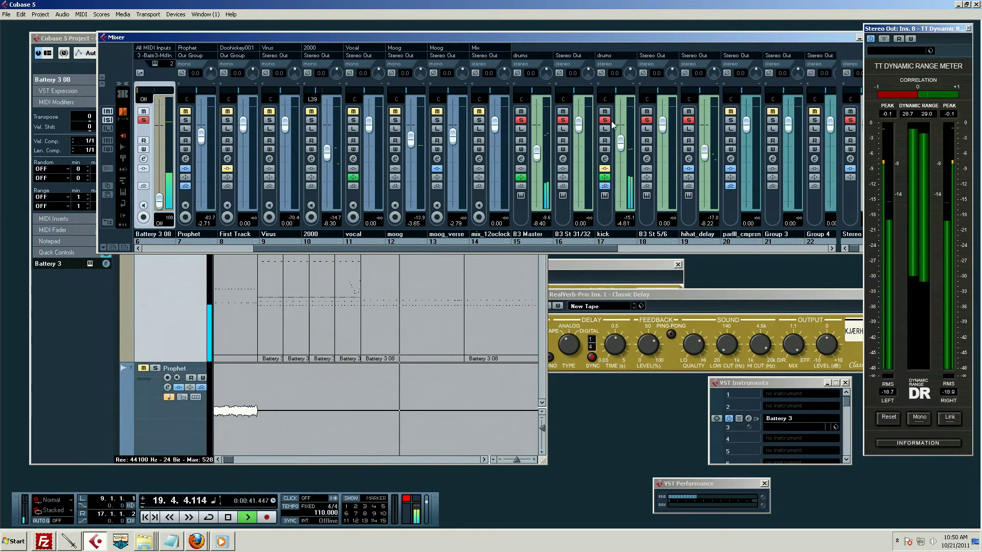
{"action": "key", "text": "space"}
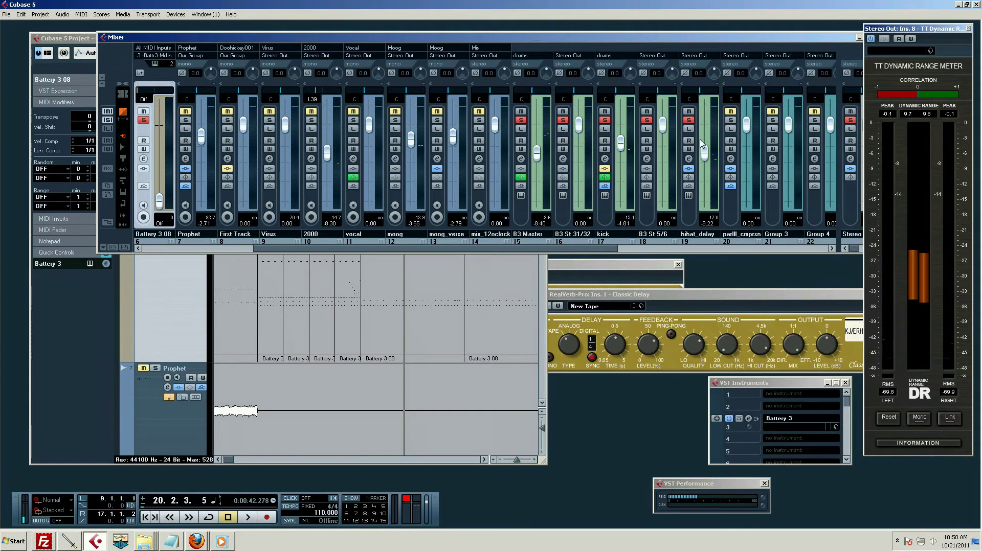
{"action": "left_click", "coordinate": [681, 150]}
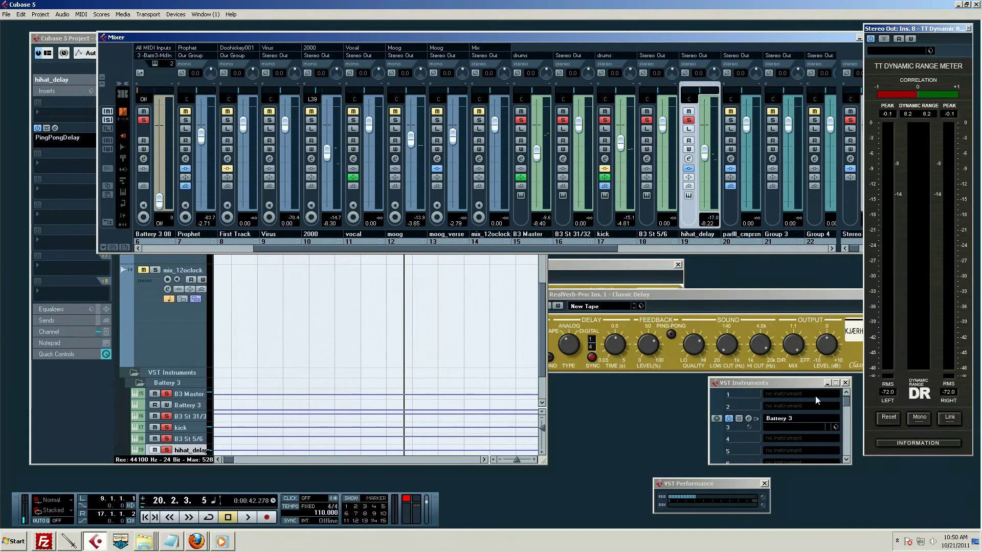
- Collapse the VST Instruments folder and expand the Group Tracks folder
{"action": "left_click", "coordinate": [183, 364]}
{"action": "scroll", "coordinate": [305, 258], "scroll_direction": "down", "scroll_amount": 3}
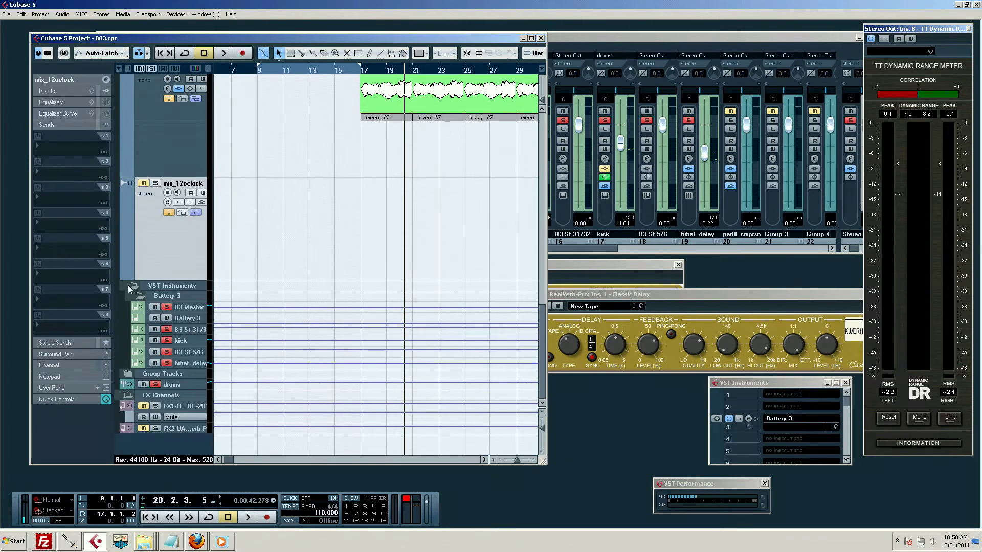
{"action": "left_click", "coordinate": [132, 285]}
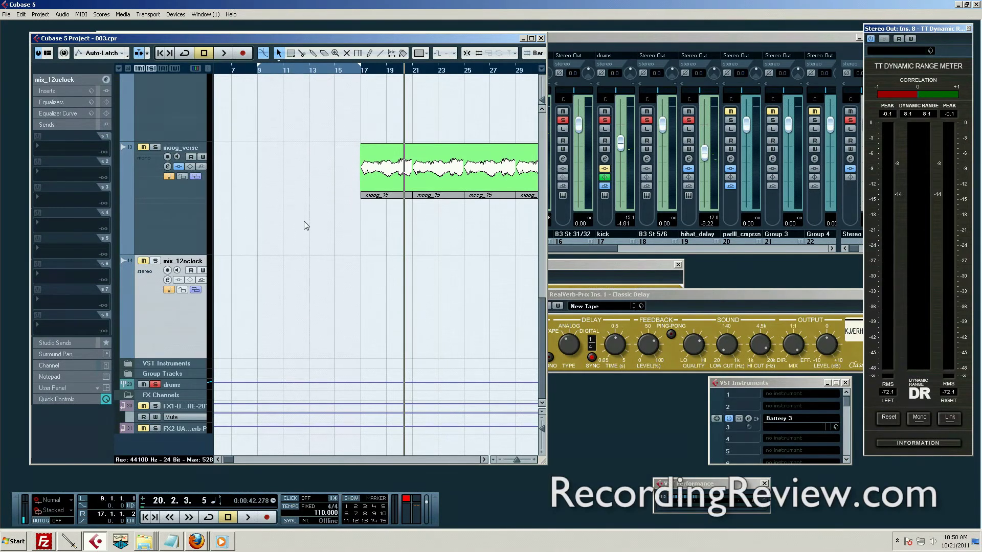
{"action": "left_click", "coordinate": [130, 375]}
- Show Group 6's Mute automation lane and scroll the mixer to the group channels
{"action": "scroll", "coordinate": [320, 345], "scroll_direction": "down", "scroll_amount": 3}
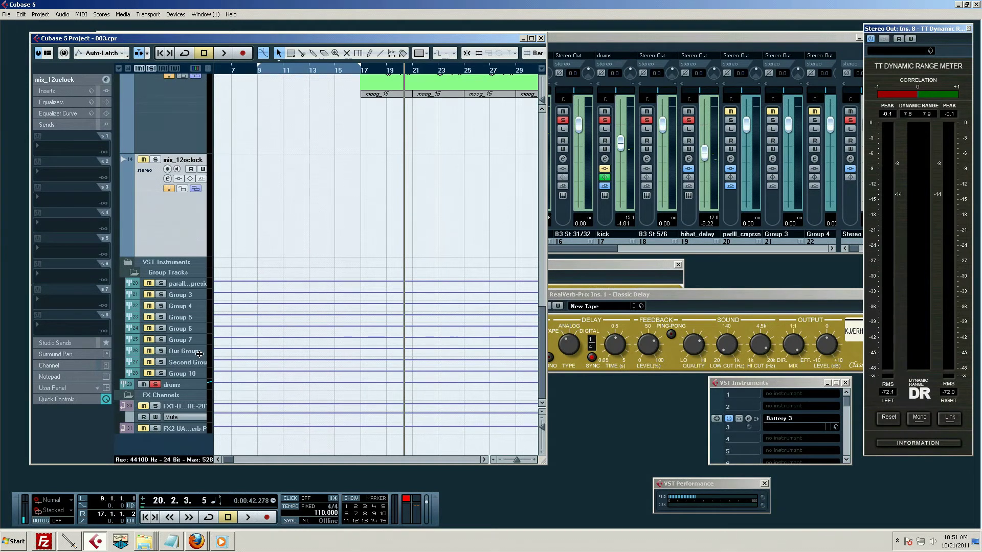
{"action": "left_click", "coordinate": [131, 324]}
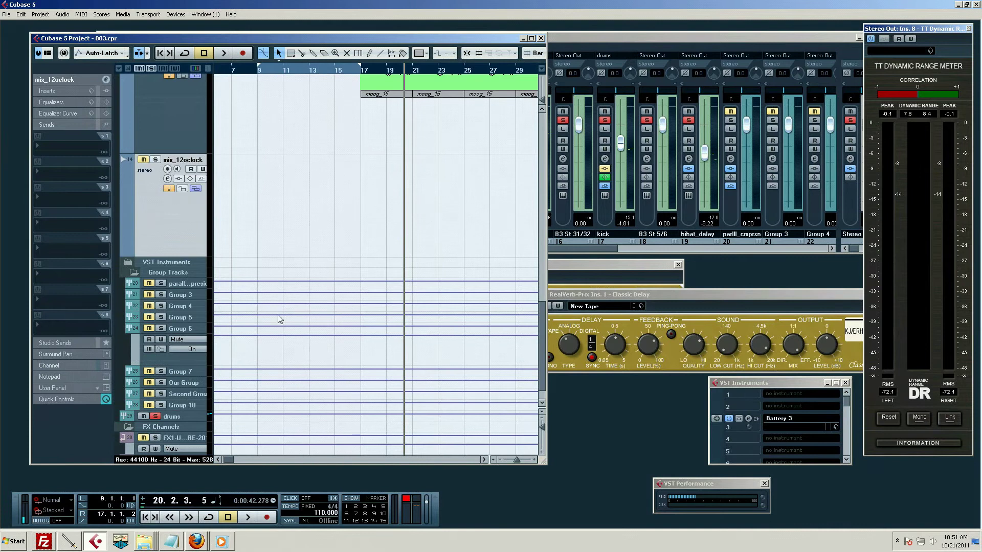
{"action": "left_click_drag", "start_coordinate": [573, 243], "coordinate": [742, 247]}
- Select the FX Channels folder and scroll the mixer to the FX1 and FX2 strips
{"action": "scroll", "coordinate": [94, 448], "scroll_direction": "down", "scroll_amount": 3}
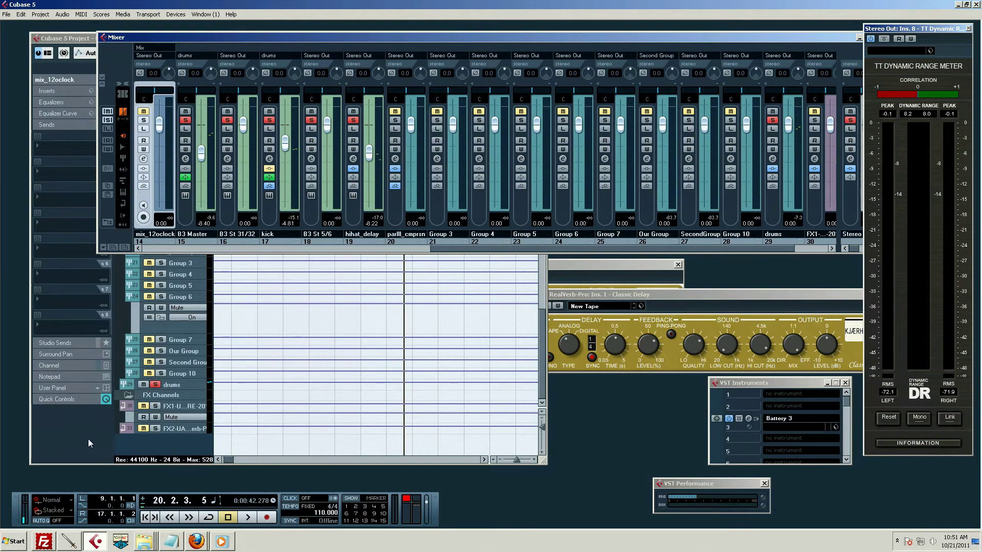
{"action": "left_click", "coordinate": [180, 397]}
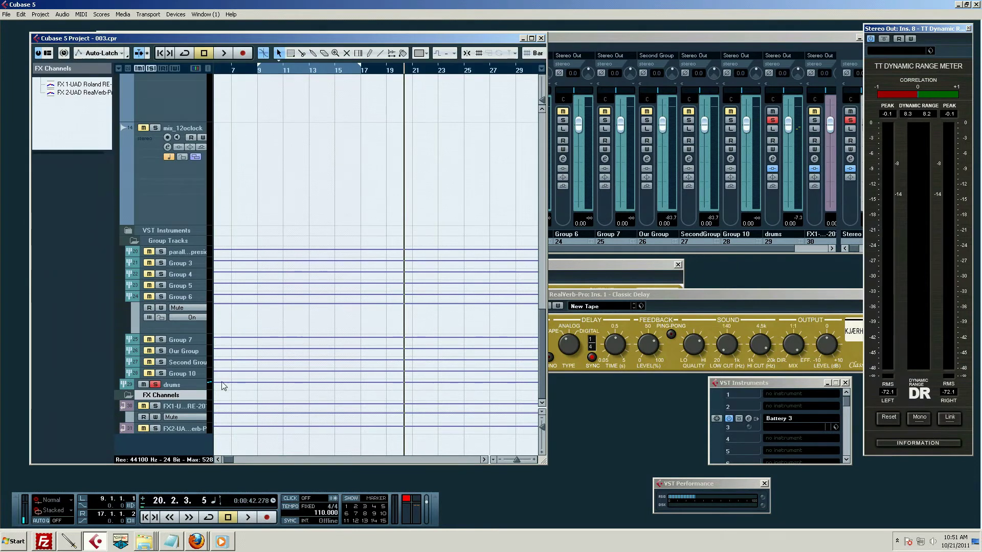
{"action": "left_click_drag", "start_coordinate": [736, 247], "coordinate": [775, 247]}
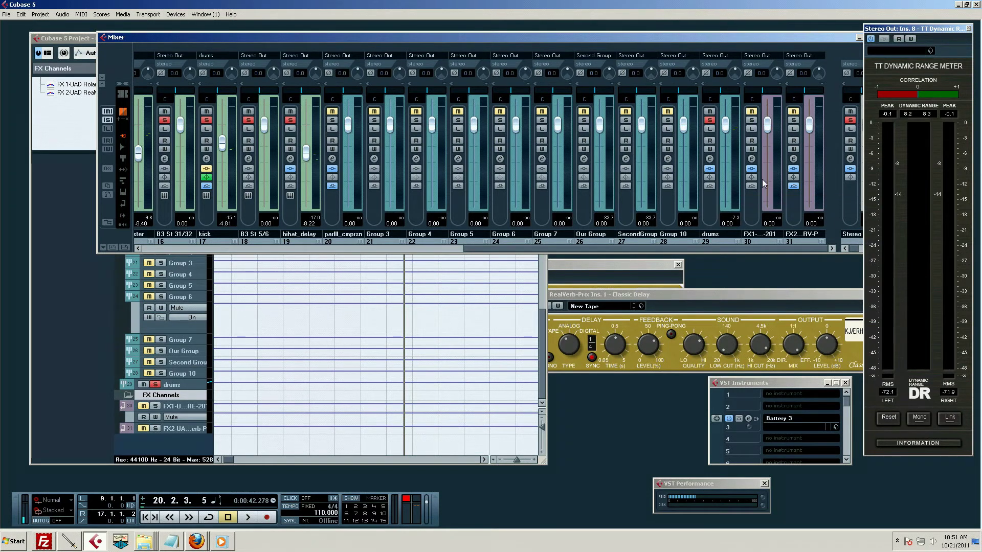
- View FX1's Roland RE-201 Space Echo insert panel, close it, and return to the project window
{"action": "left_click", "coordinate": [751, 159]}
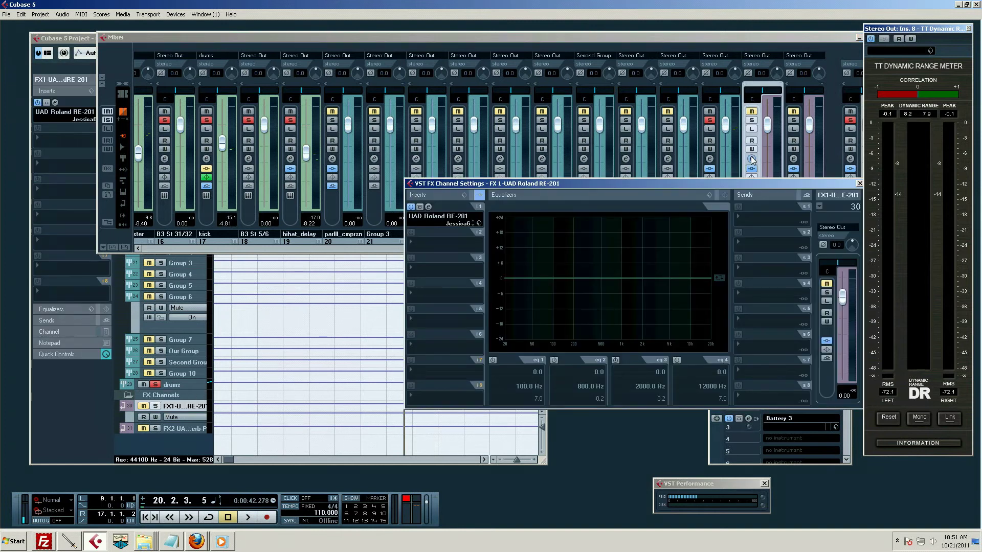
{"action": "left_click", "coordinate": [428, 207]}
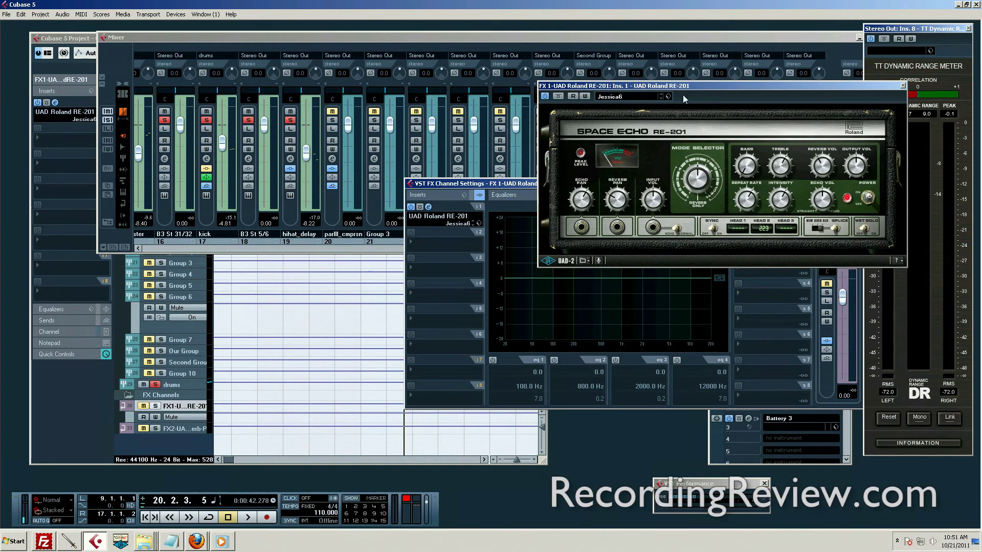
{"action": "left_click", "coordinate": [903, 85]}
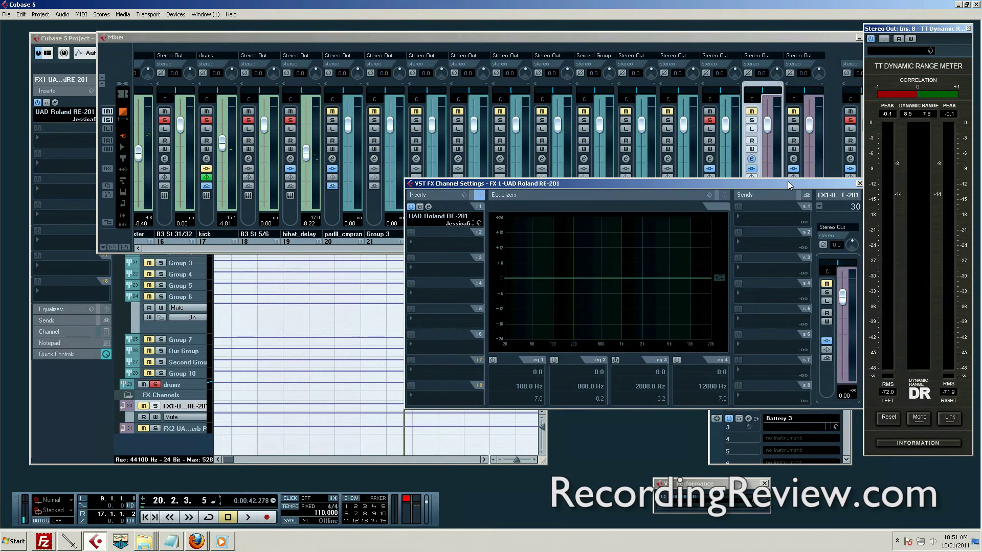
{"action": "left_click", "coordinate": [312, 41]}
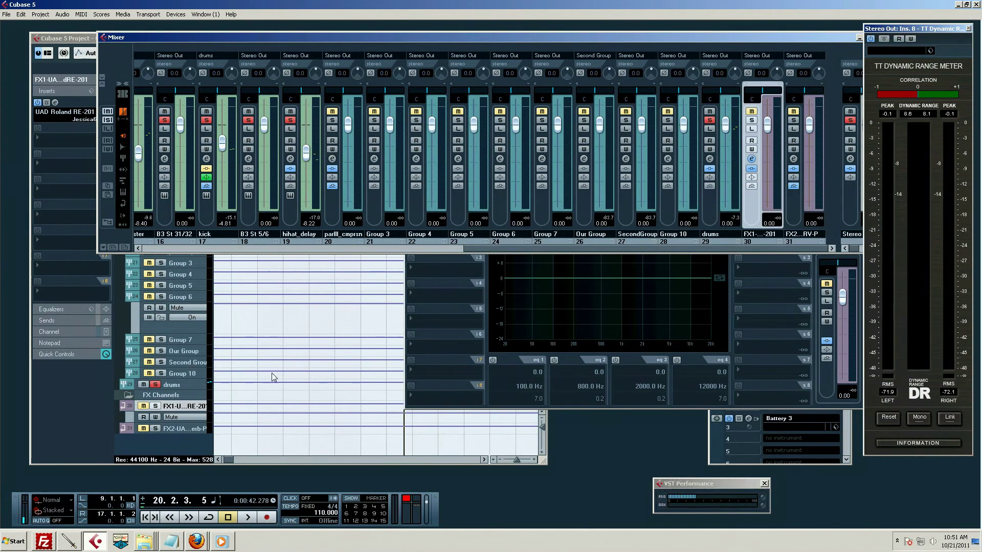
{"action": "left_click", "coordinate": [175, 440]}
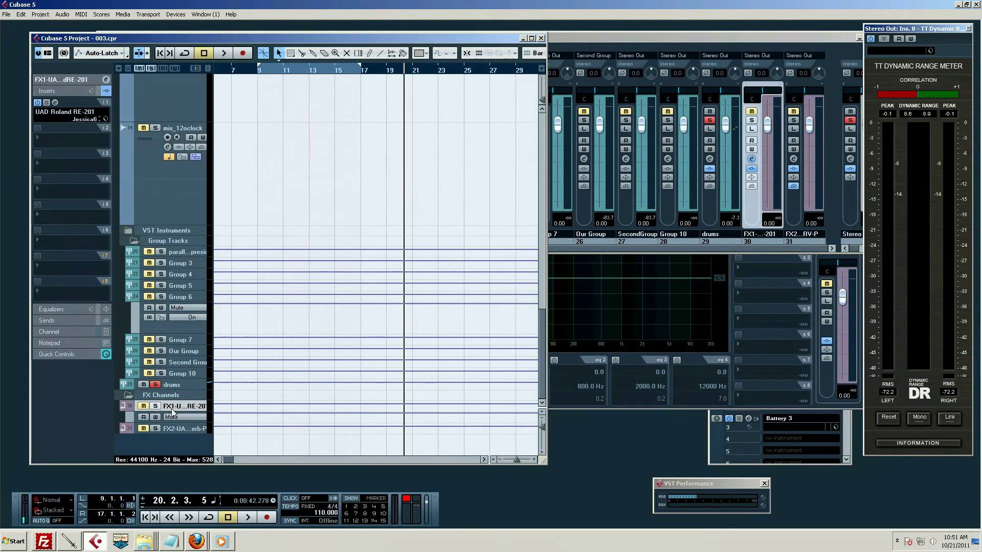
- Minimise all track heights with Shift+G, then collapse and re-expand the top Folder track
{"action": "scroll", "coordinate": [159, 174], "scroll_direction": "up", "scroll_amount": 3}
{"action": "key", "text": "shift+g"}
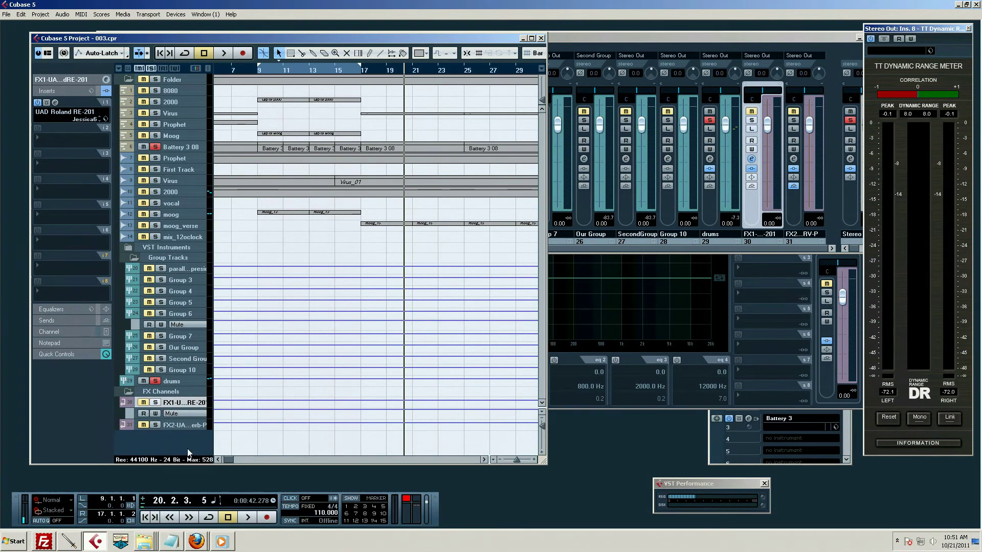
{"action": "key", "text": "ctrl+minus"}
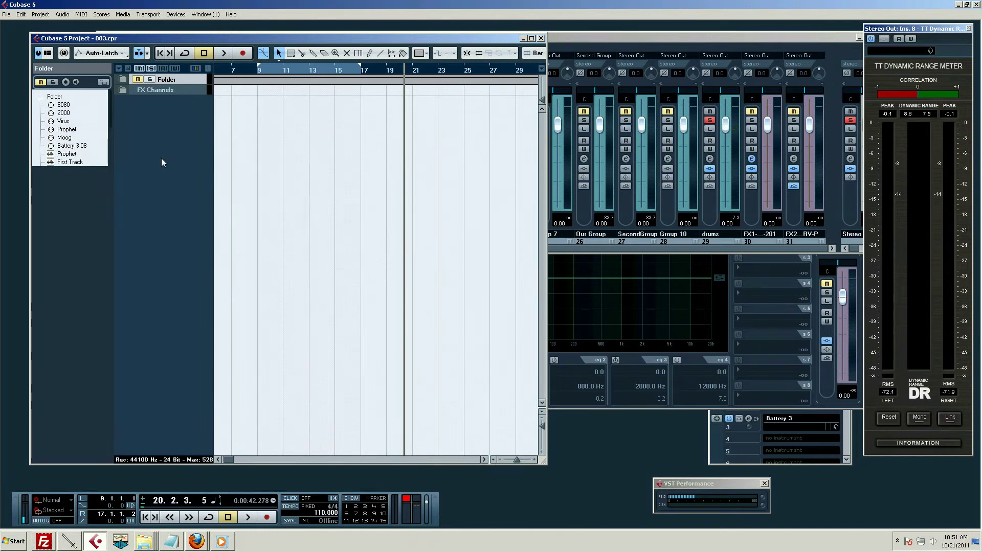
{"action": "left_click", "coordinate": [124, 80]}
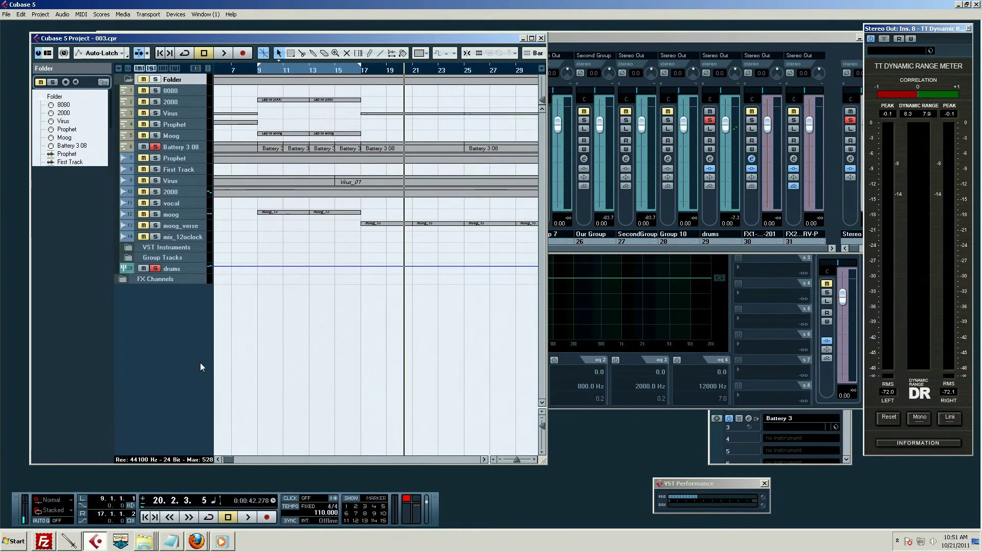
- Open the add-track context menu in the empty track-list area, then dismiss it without adding anything
{"action": "right_click", "coordinate": [174, 332]}
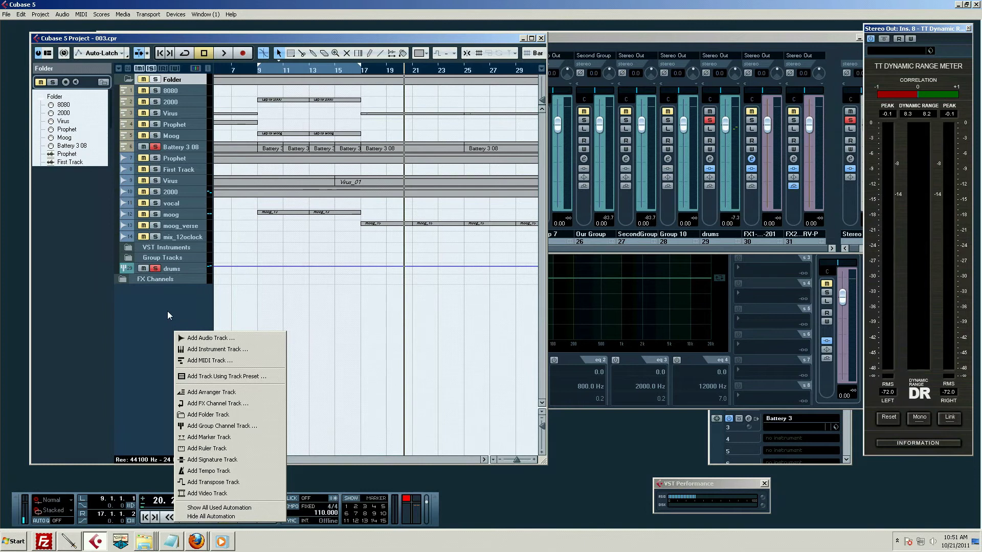
{"action": "right_click", "coordinate": [168, 312]}
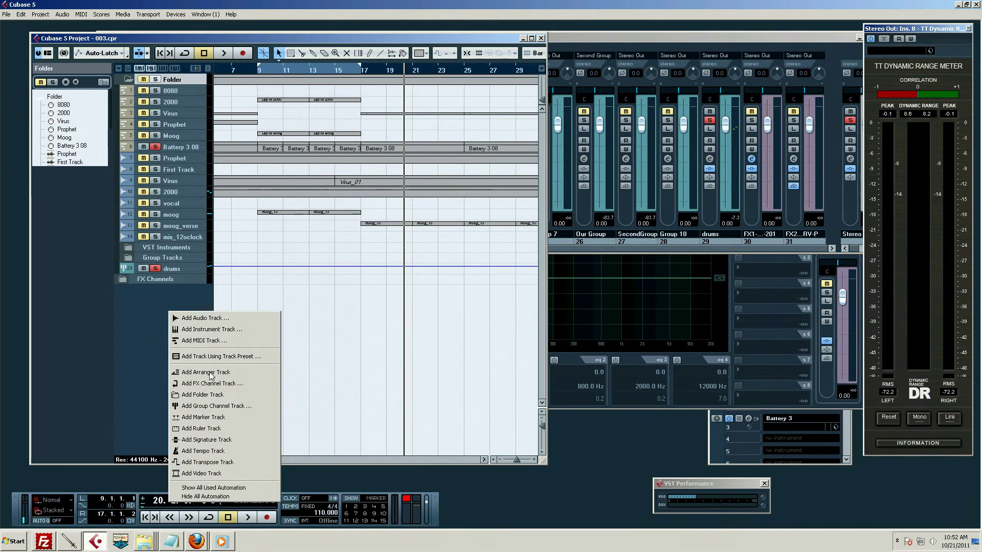
{"action": "left_click", "coordinate": [198, 294]}
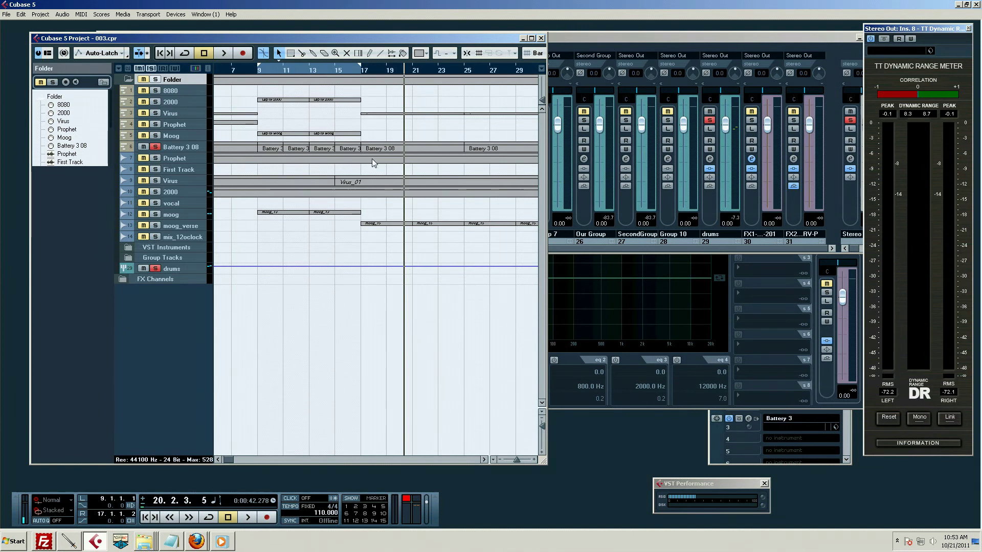
- Place the project cursor at bar 8 on the ruler, just ahead of the bar-9 parts
{"action": "left_click", "coordinate": [250, 72]}
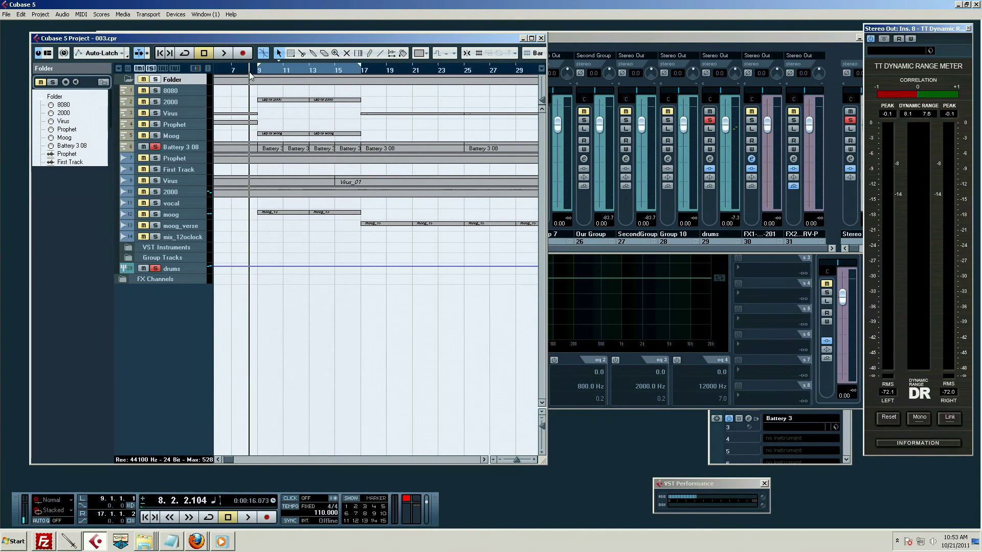